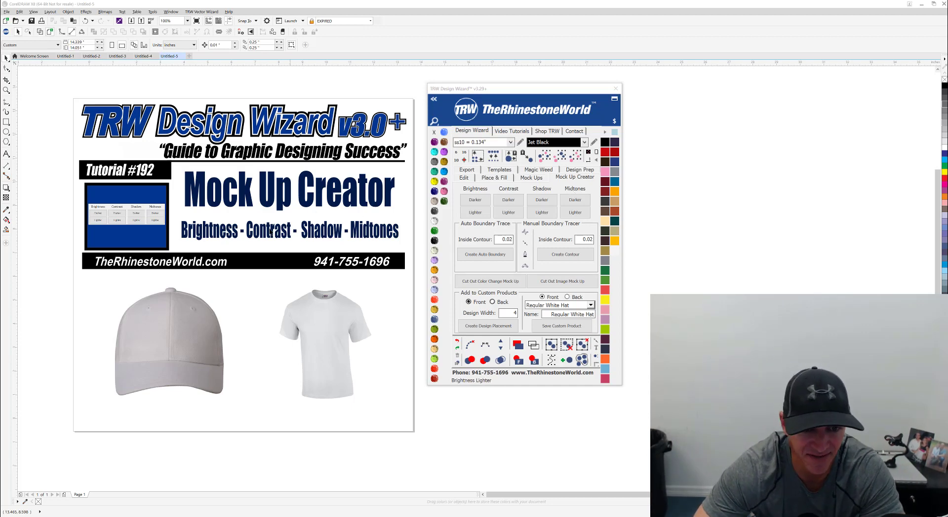
Place a duplicate of the T-shirt image directly beside the original.
scroll(305, 263, "down", 2)
scroll(305, 287, "up", 2)
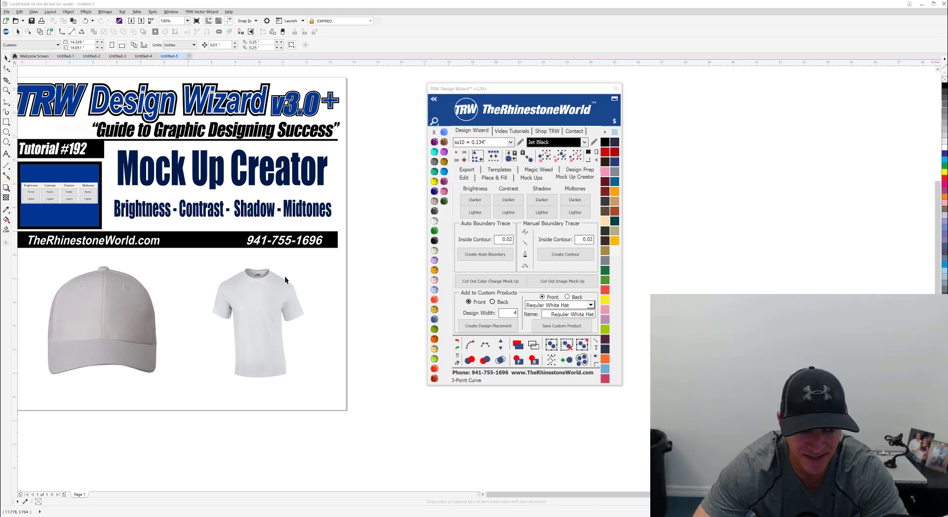
scroll(284, 277, "down", 2)
left_click(276, 300)
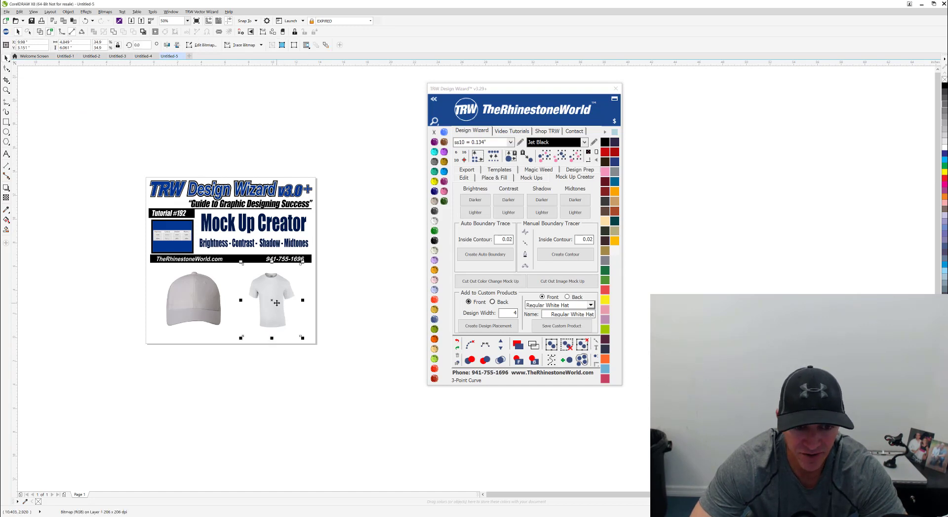
left_click_drag(276, 300, 338, 303)
key("Escape")
scroll(348, 300, "up", 2)
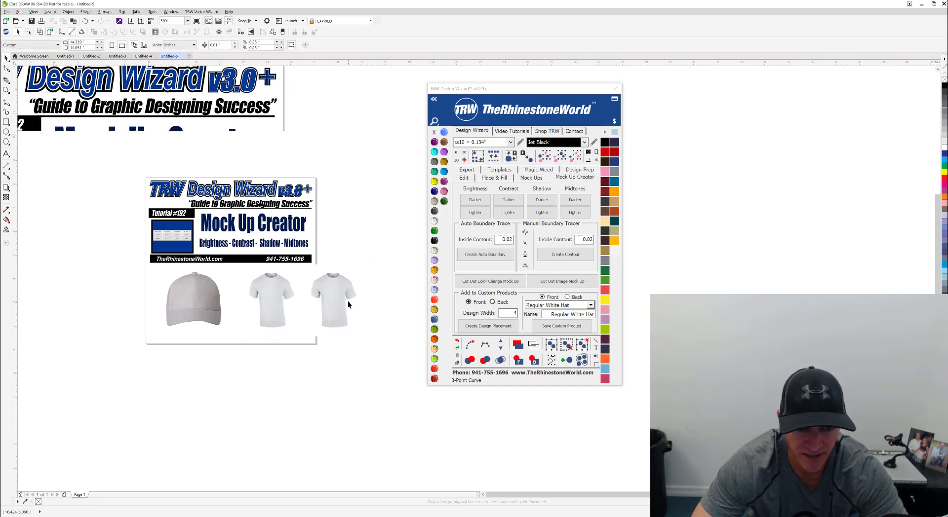
Move the cap image off the page, below the tutorial layout.
left_click(69, 316)
scroll(69, 316, "down", 4)
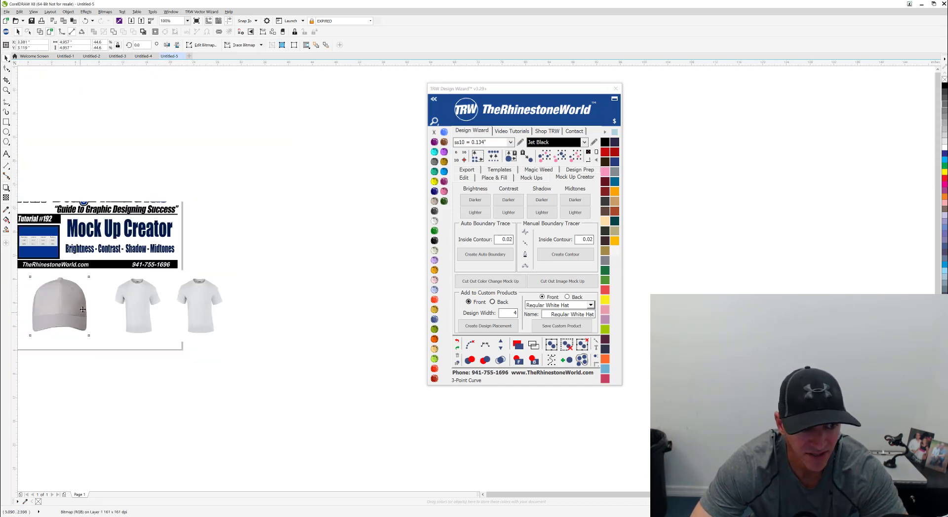
left_click_drag(79, 316, 92, 368)
Move both T-shirt images together so they sit centred on the page beneath the contact banner.
left_click(116, 312)
left_click(142, 315, "shift")
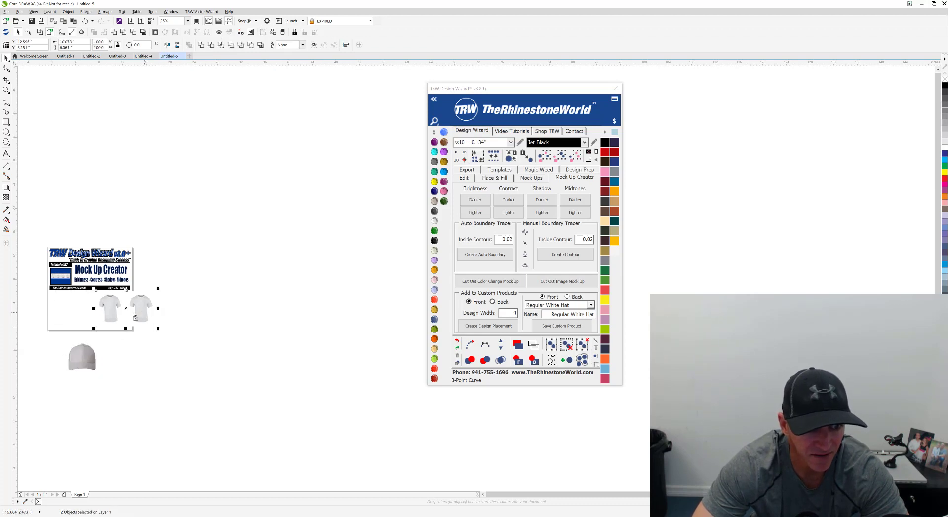
left_click_drag(136, 316, 109, 317)
scroll(35, 283, "up", 4)
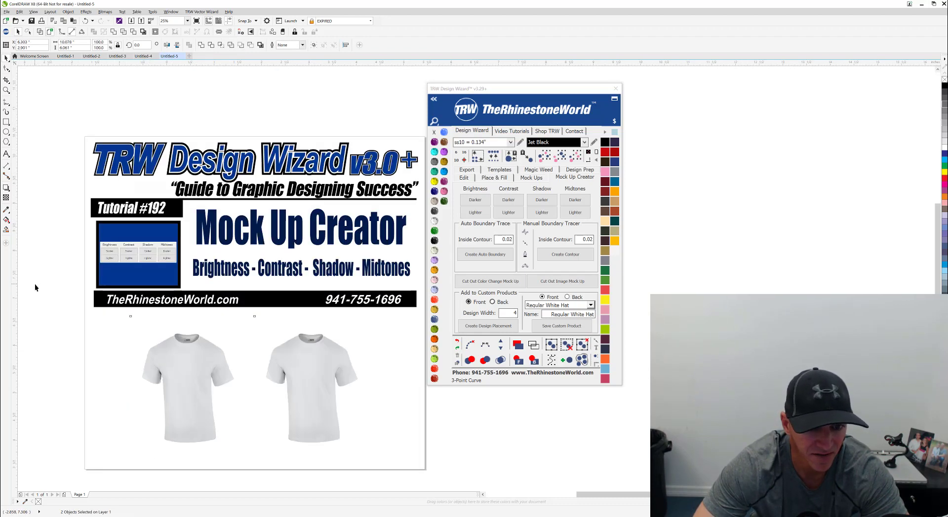
scroll(225, 328, "down", 2)
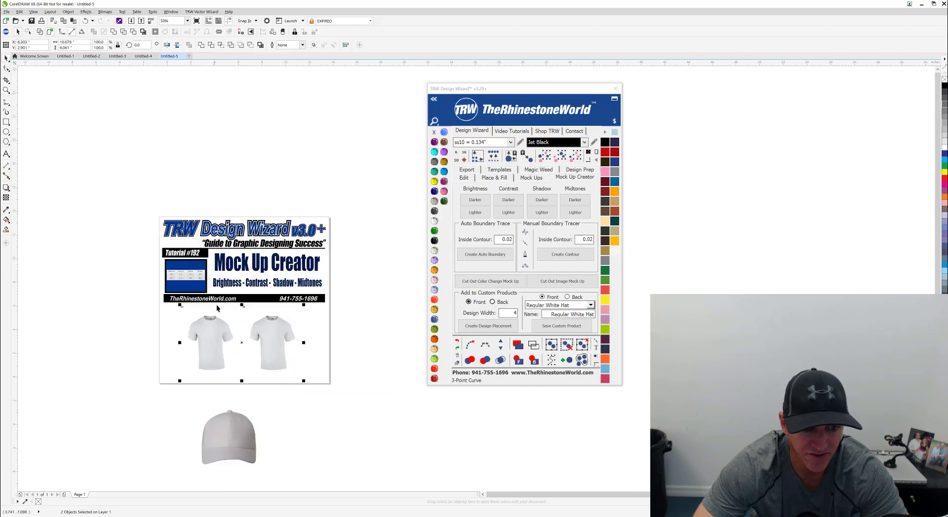
scroll(256, 338, "up", 2)
left_click(435, 409)
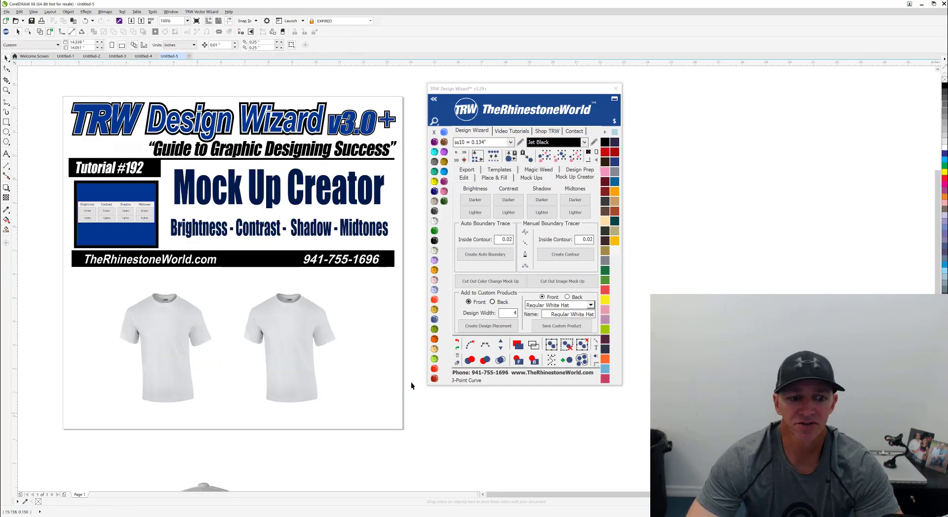
Lighten the left T-shirt image's midtones, shadow, contrast and brightness, and compare it closely with the unedited copy.
left_click(175, 356)
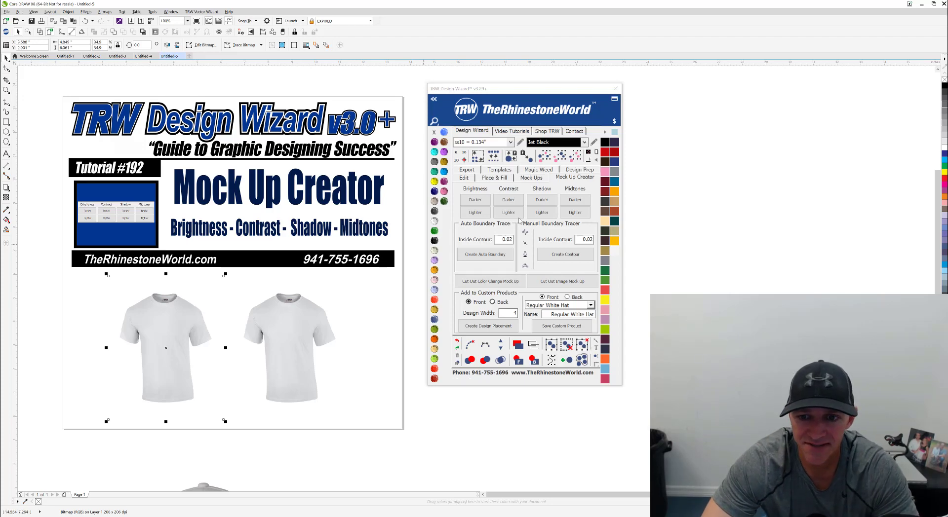
left_click(567, 215)
left_click(567, 215)
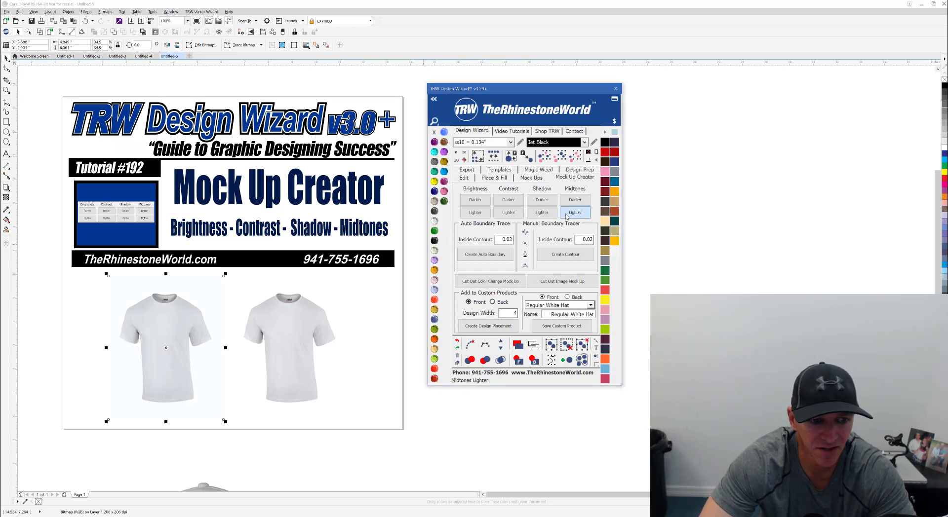
left_click(541, 217)
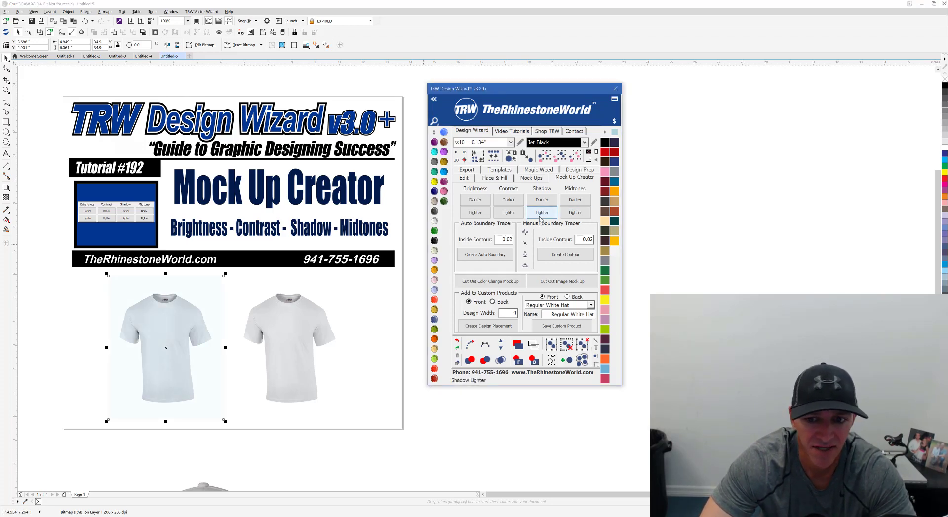
left_click(507, 216)
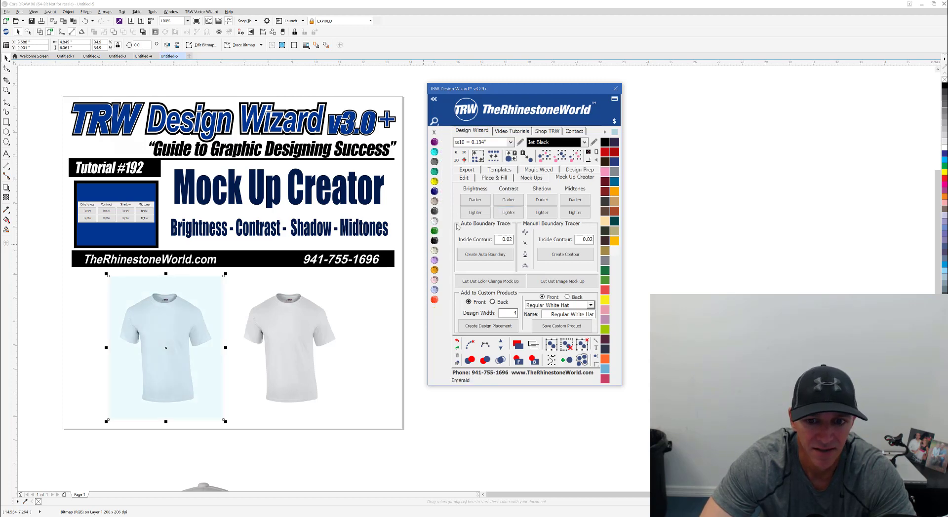
left_click(474, 212)
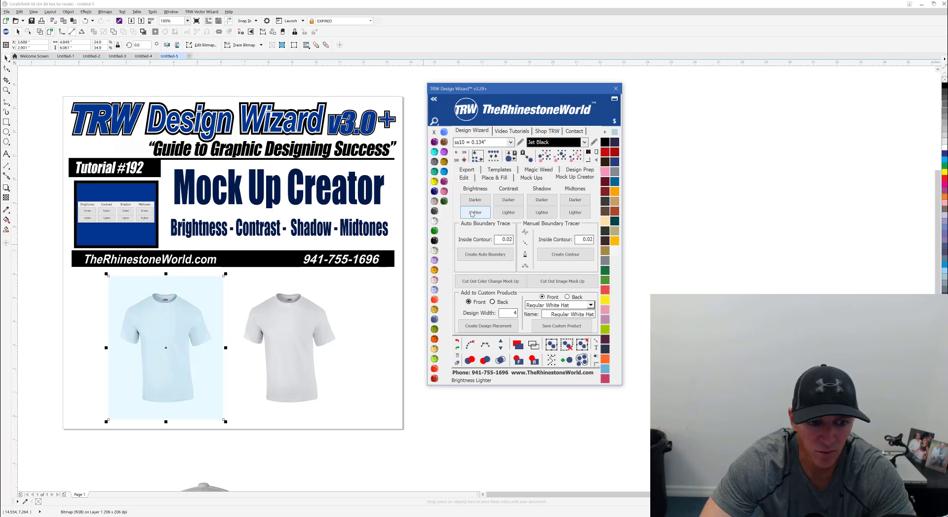
scroll(252, 303, "down", 2)
scroll(208, 327, "up", 6)
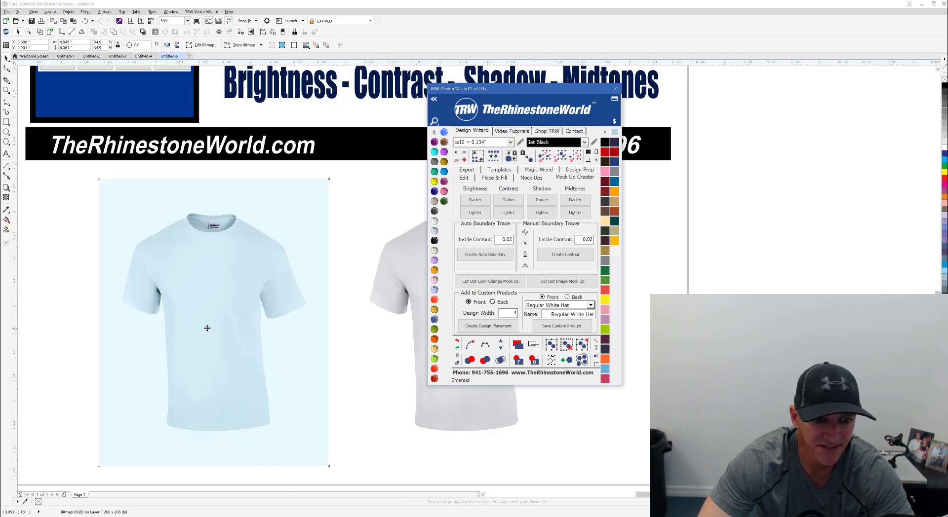
scroll(221, 318, "down", 4)
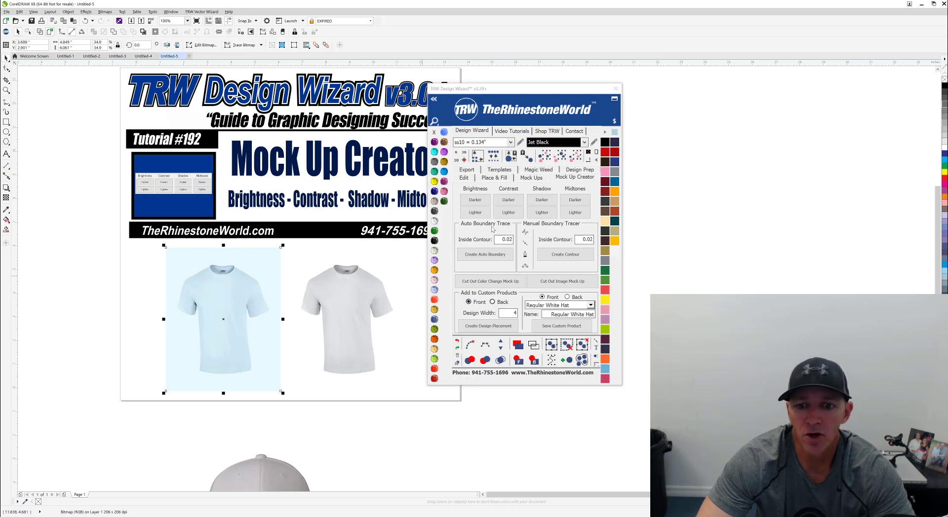
Create an auto boundary on the lightened T-shirt with a 0.02 inside contour and inspect it around the collar.
left_click(486, 254)
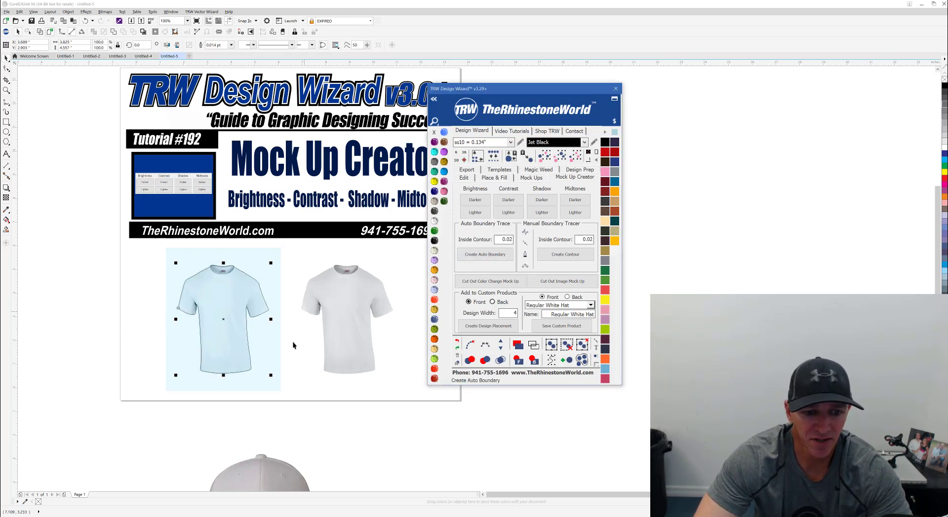
scroll(222, 282, "up", 5)
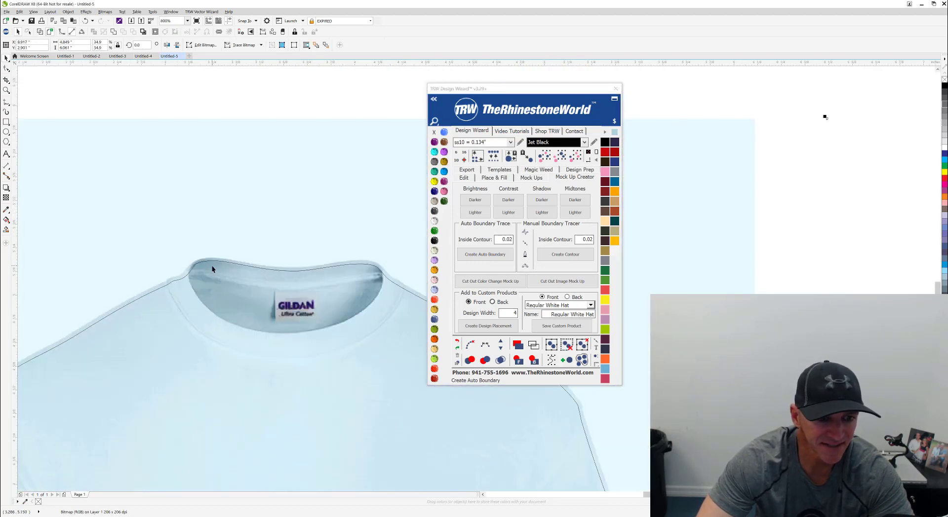
scroll(233, 265, "down", 5)
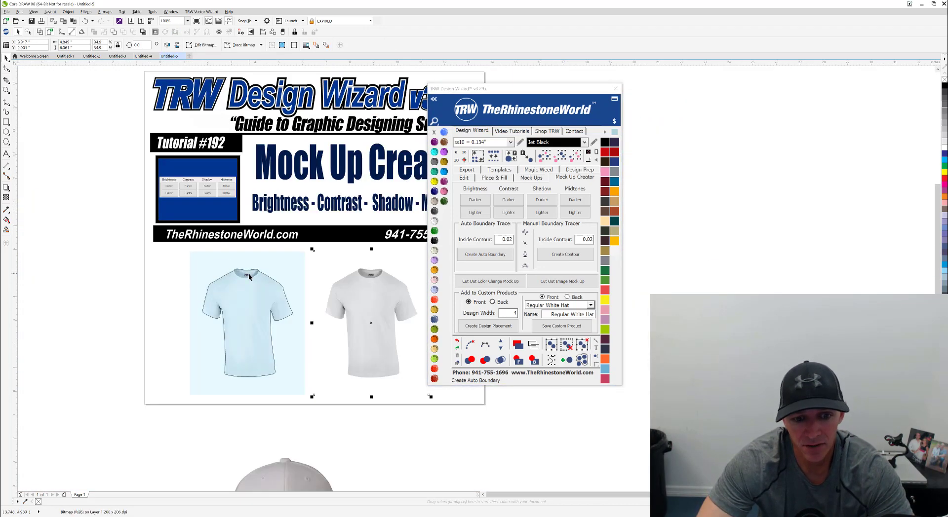
Undo the boundary and tonal edits on the left T-shirt, and lighten its contrast repeatedly.
left_click(164, 327)
key("ctrl+z")
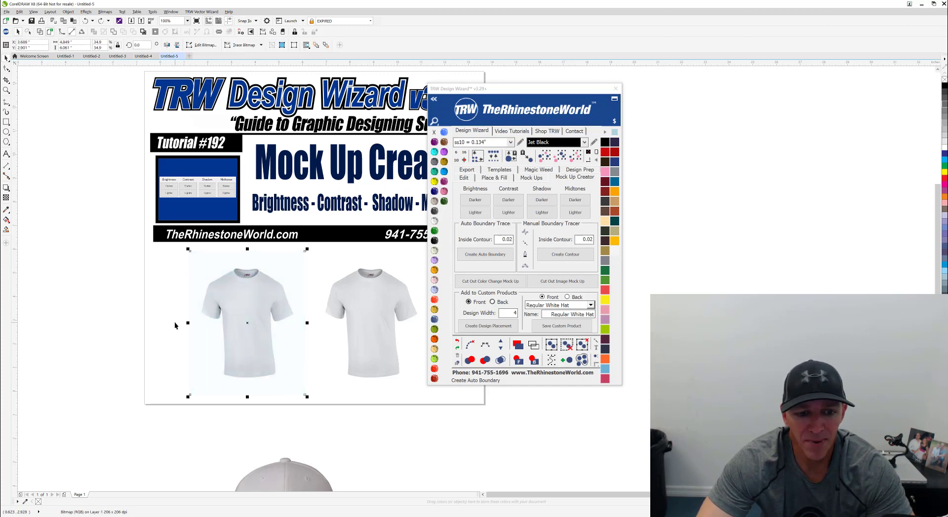
left_click(513, 216)
left_click(513, 219)
left_click(513, 219)
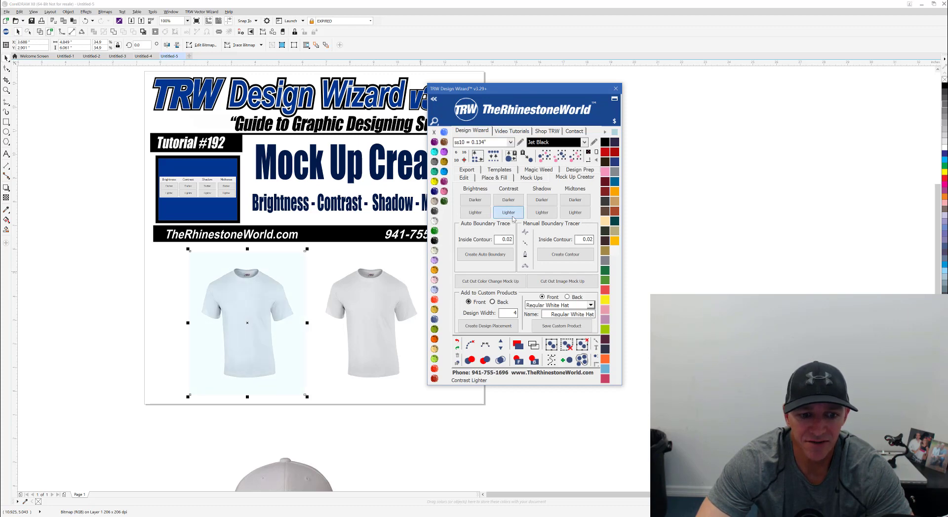
left_click(513, 219)
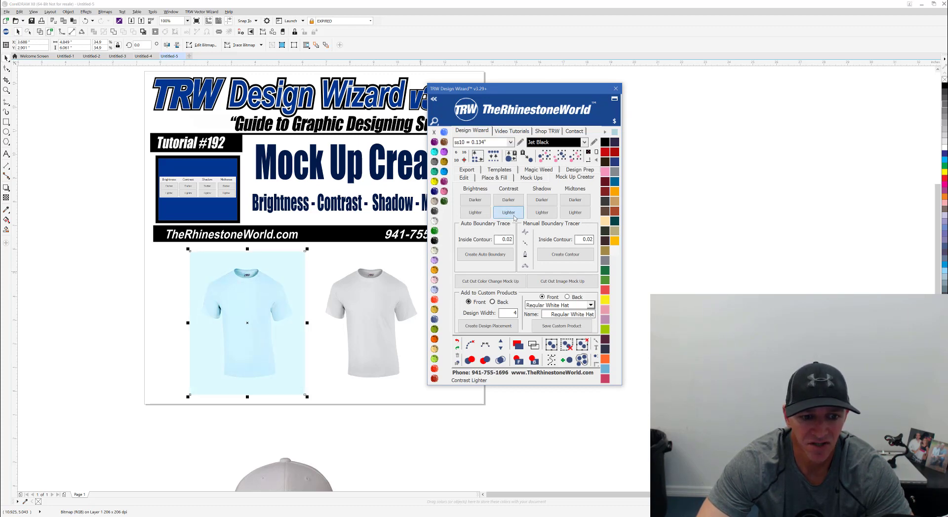
Create an auto boundary on the strongly contrast-lightened T-shirt and inspect the traced collar area.
scroll(277, 315, "up", 4)
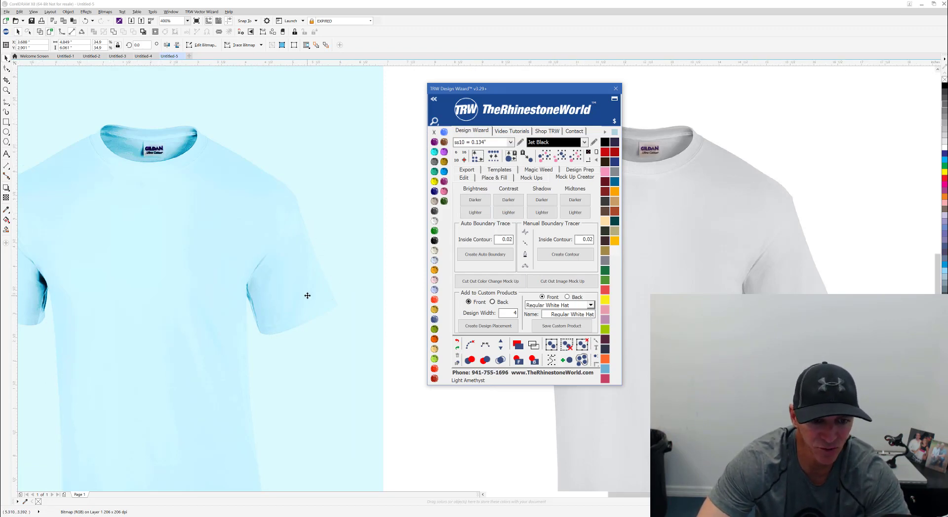
scroll(307, 295, "down", 2)
scroll(308, 292, "down", 2)
left_click(486, 254)
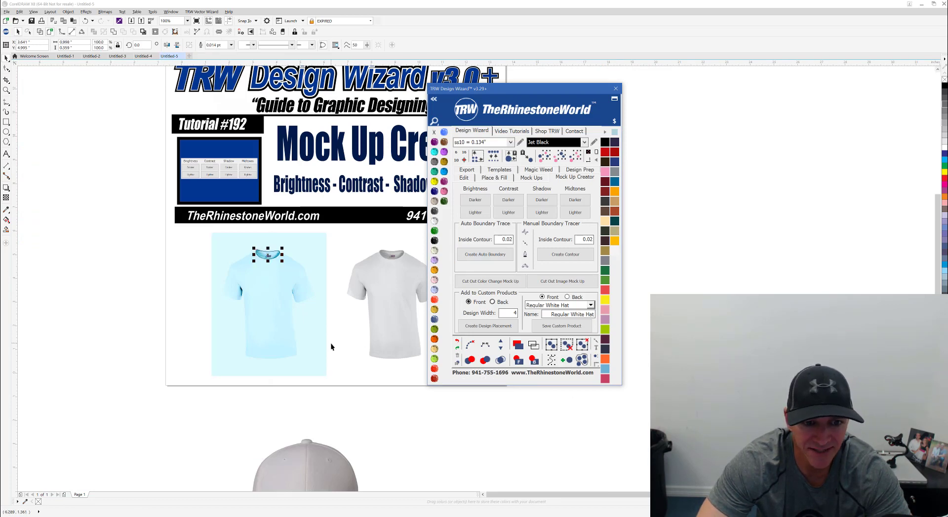
scroll(267, 255, "up", 2)
scroll(269, 260, "up", 2)
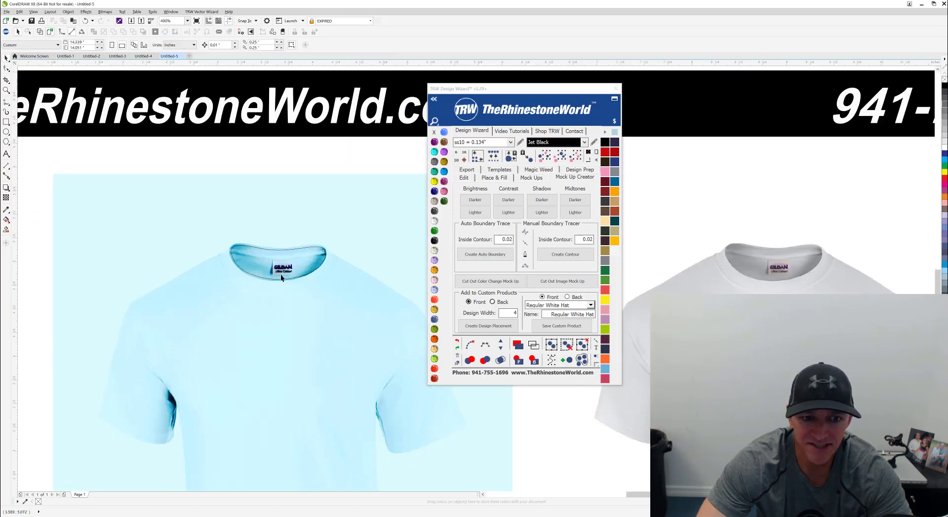
scroll(279, 274, "down", 2)
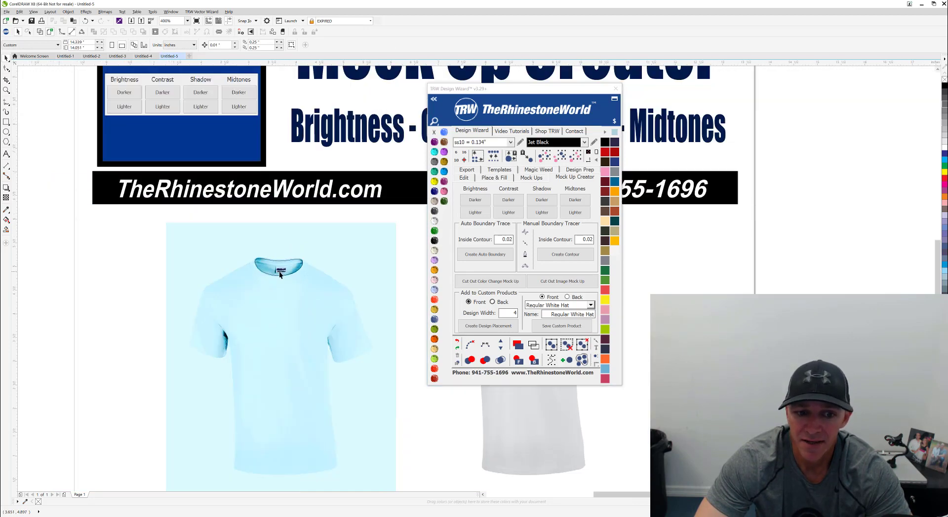
Undo some of the left T-shirt's contrast lightening and try the auto boundary again.
left_click(279, 275)
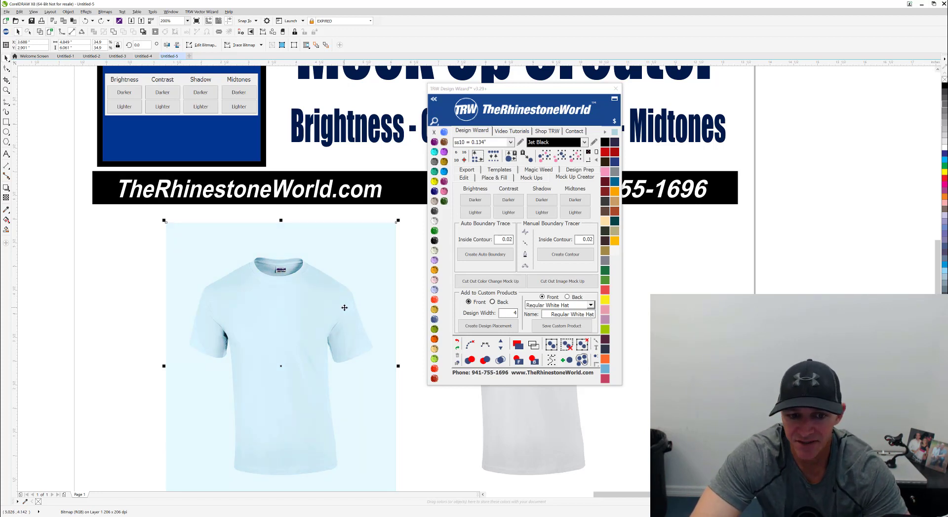
left_click(469, 258)
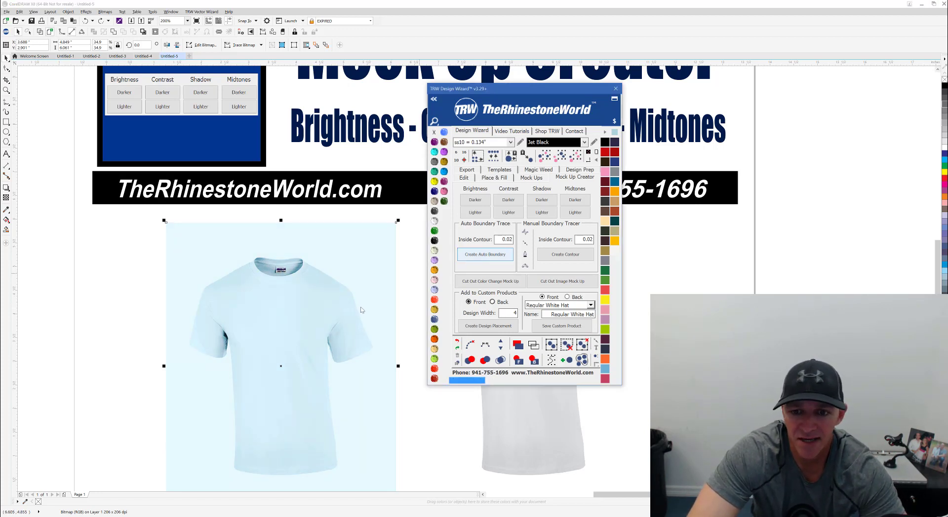
scroll(333, 290, "down", 2)
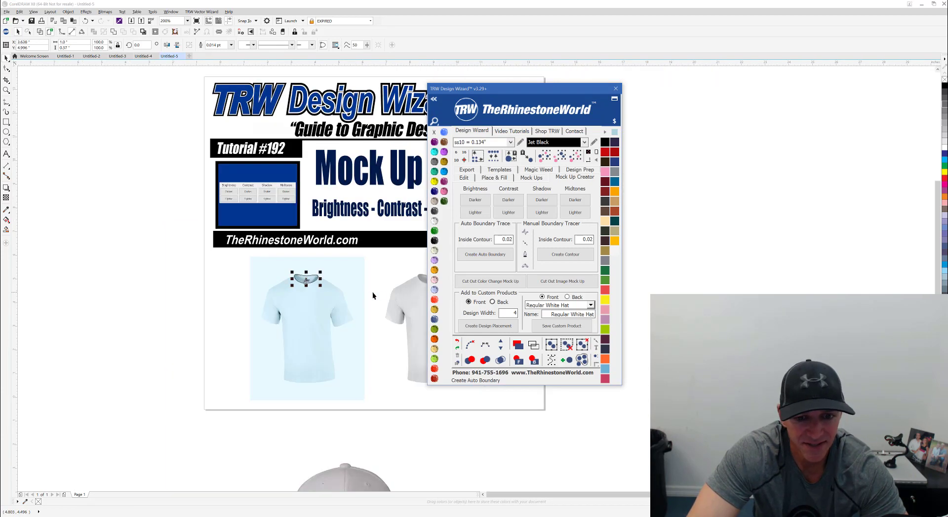
left_click(358, 299)
left_click(355, 304)
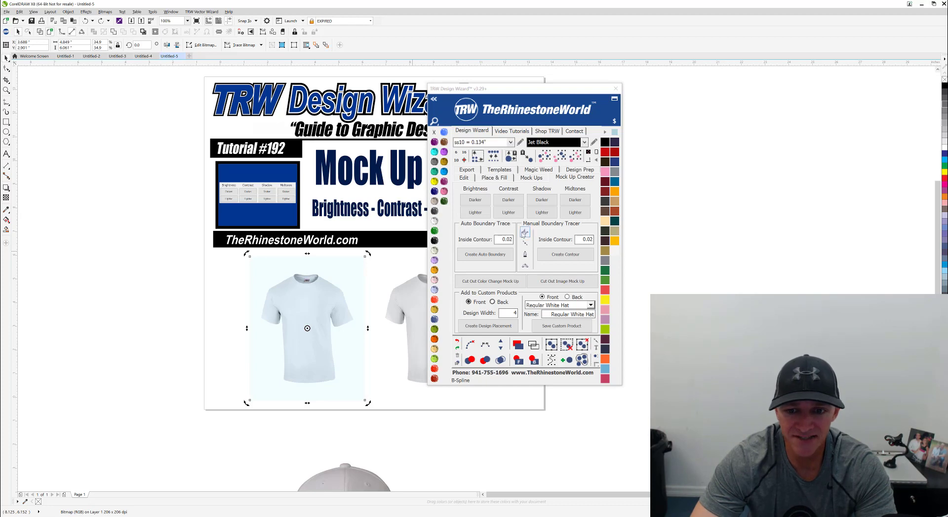
Duplicate the unedited T-shirt image to its right and delete the tinted T-shirt.
left_click(381, 269)
scroll(194, 291, "down", 2)
scroll(238, 300, "up", 2)
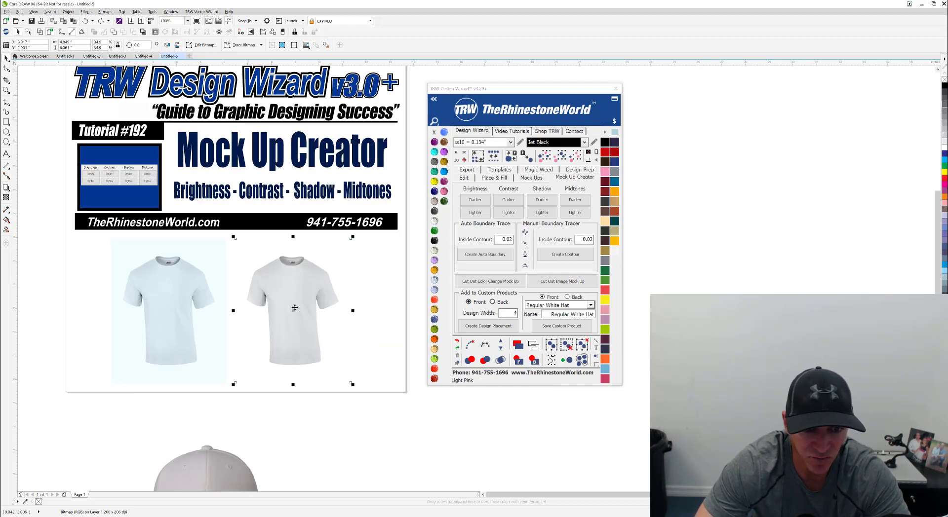
scroll(237, 300, "down", 2)
scroll(246, 303, "up", 2)
left_click_drag(236, 302, 364, 305)
left_click(118, 321)
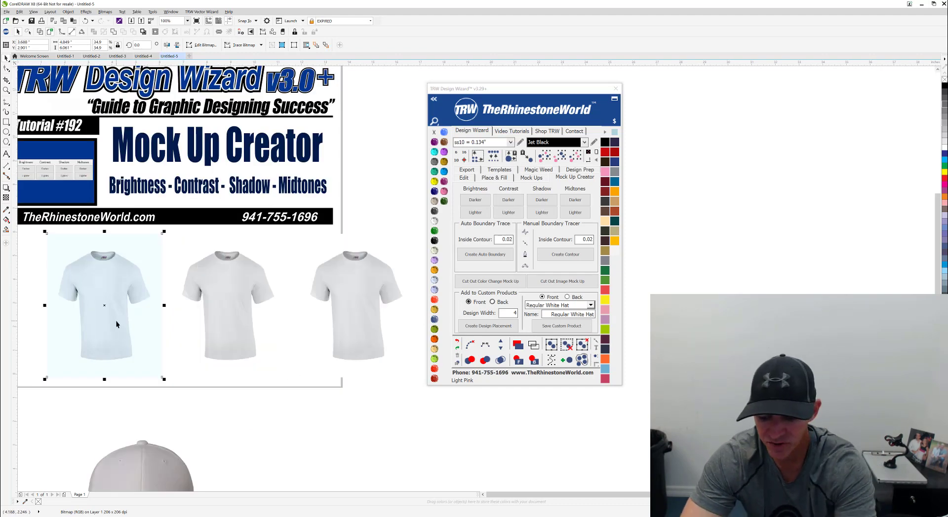
key("Delete")
Shift the two unedited T-shirts together so they sit on the page below the contact banner.
left_click(231, 323)
left_click(360, 316, "shift")
left_click_drag(370, 316, 286, 318)
Darken the left T-shirt image's midtones, shadow and brightness with the Mock Up Creator adjustments.
left_click(166, 314)
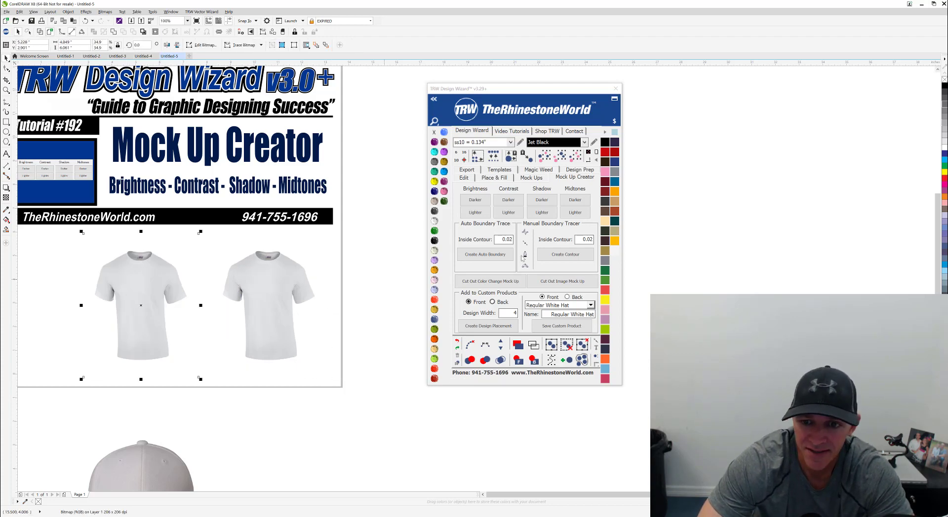
left_click(566, 202)
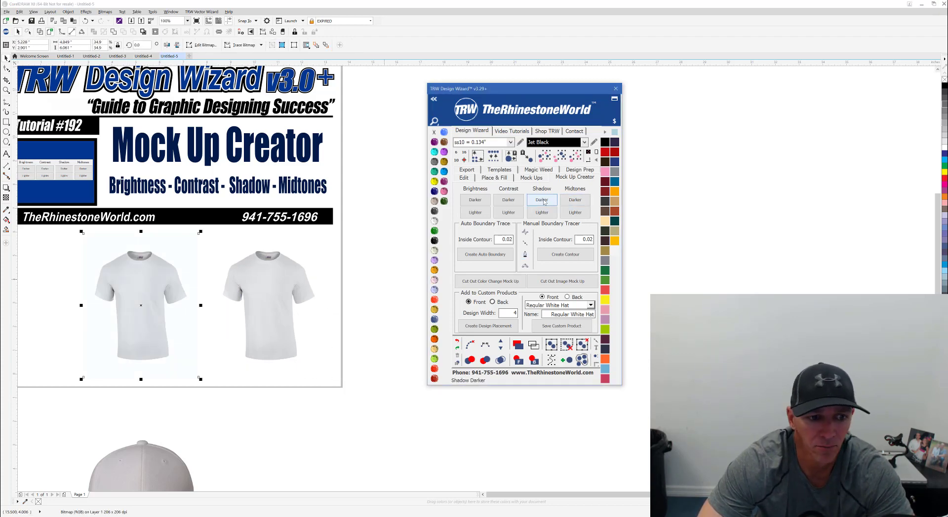
left_click(543, 202)
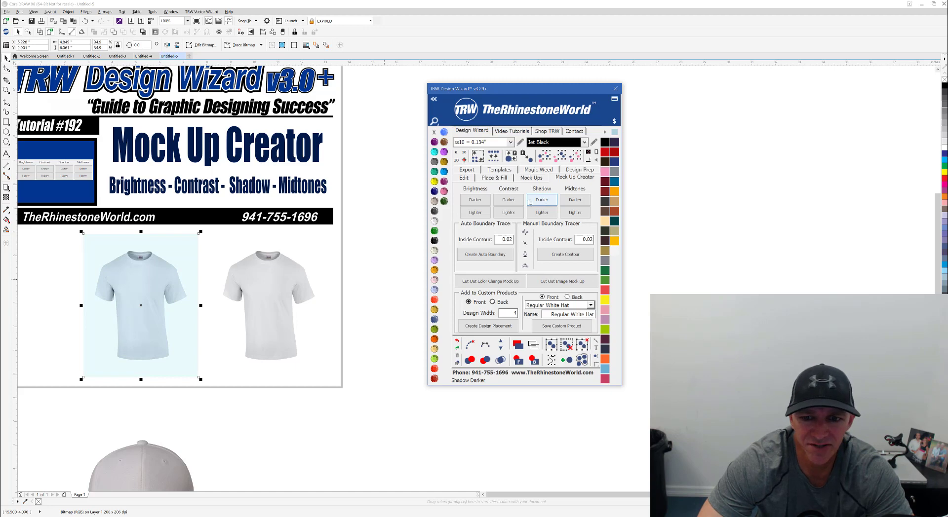
left_click(480, 202)
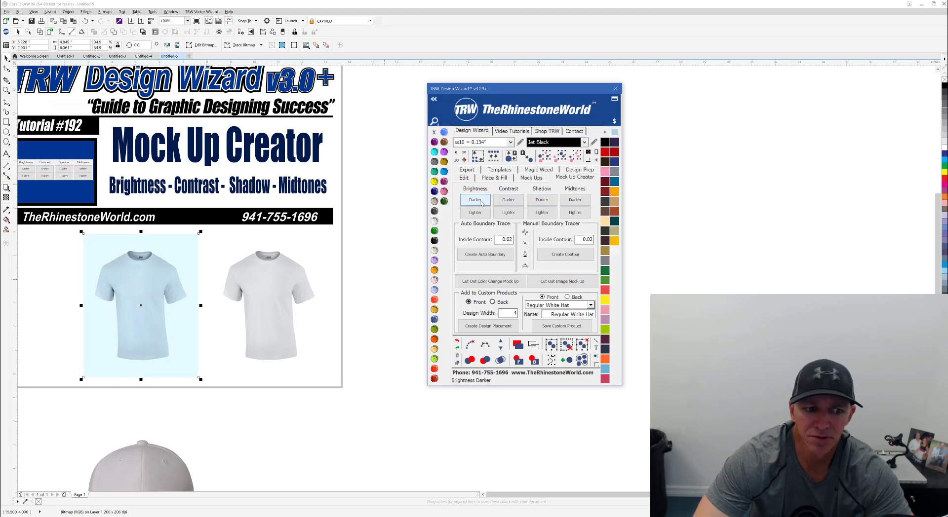
Lighten the right T-shirt image's shadow and brightness with the Mock Up Creator adjustments.
left_click(388, 293)
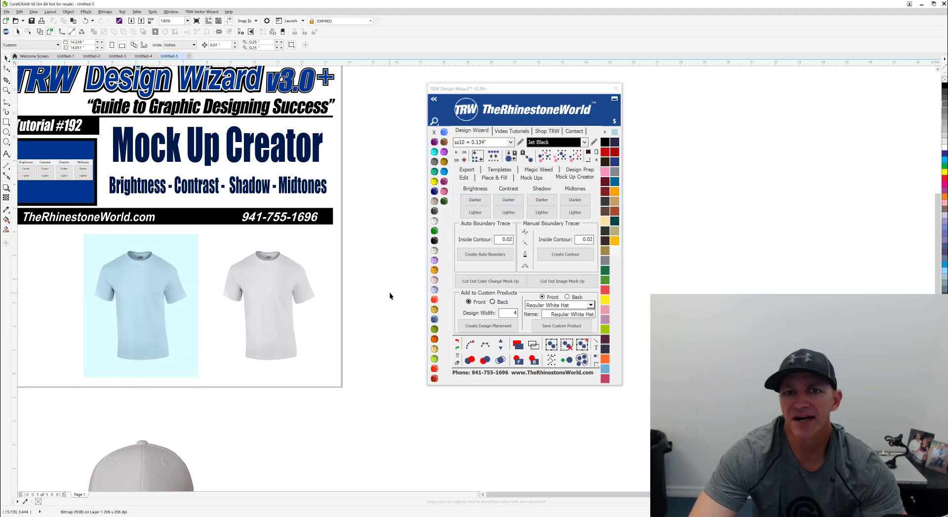
scroll(283, 321, "down", 1)
scroll(282, 321, "up", 3)
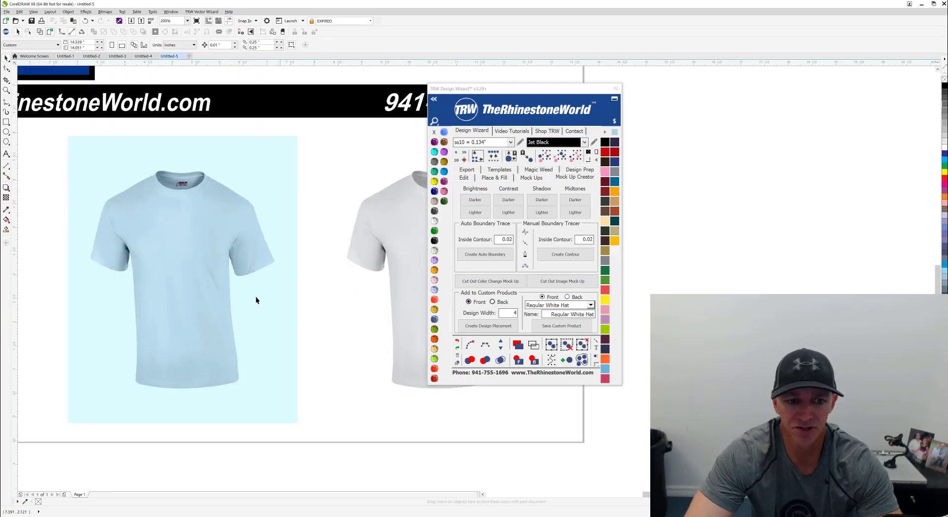
scroll(247, 293, "down", 3)
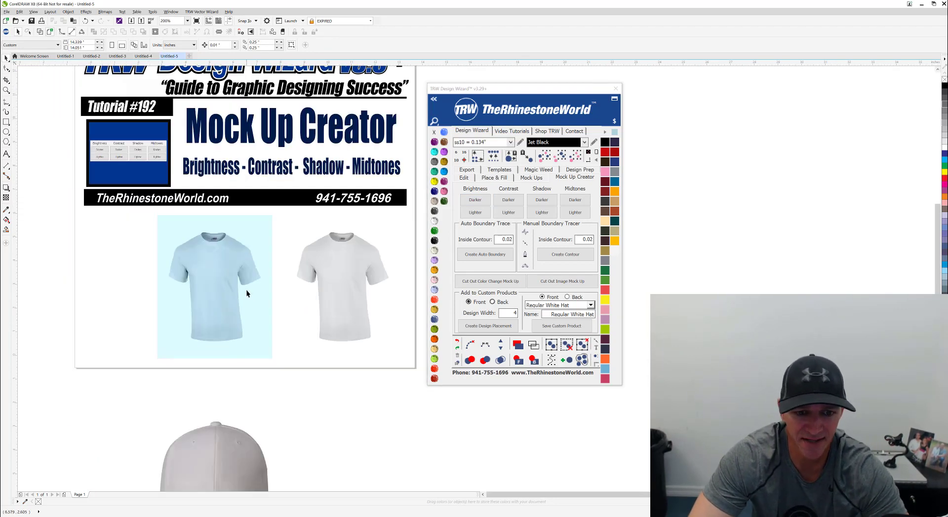
left_click(339, 270)
left_click(545, 216)
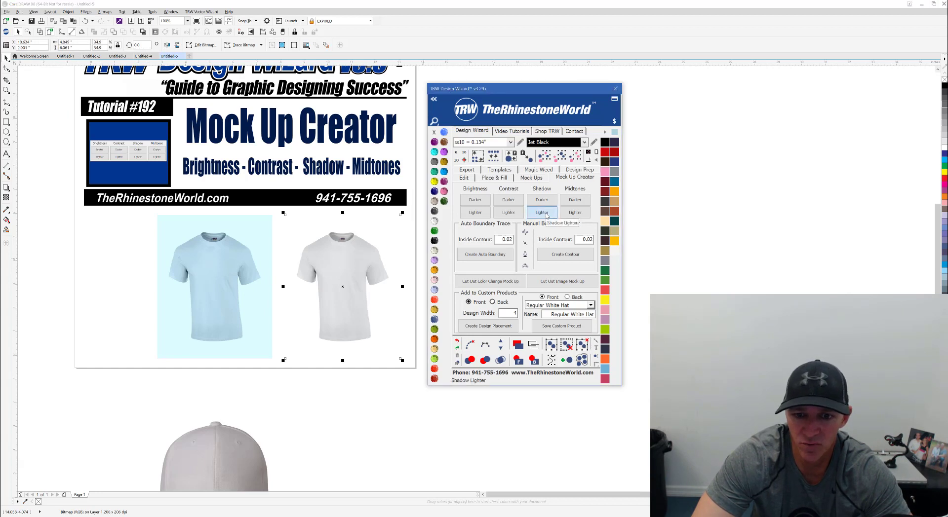
left_click(486, 216)
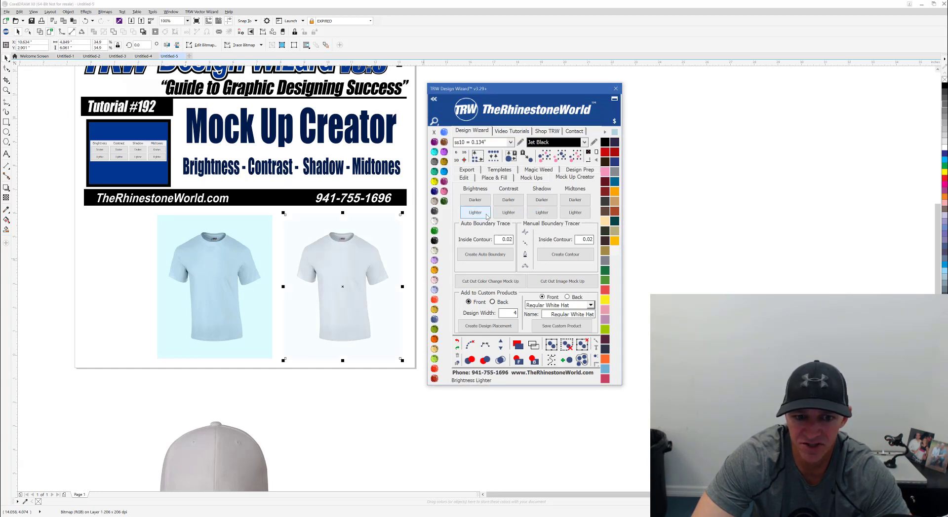
left_click(487, 216)
left_click(337, 402)
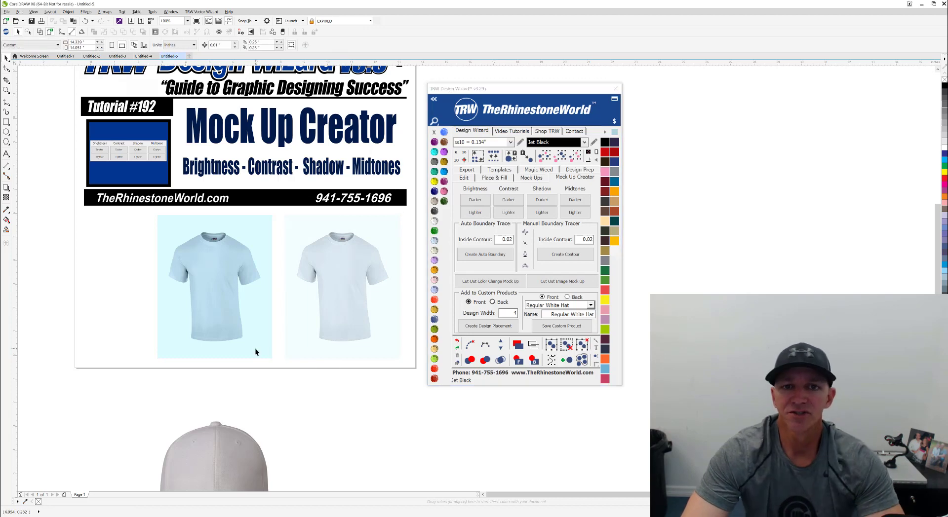
Create an auto boundary with a 0.02 inside contour around each of the two T-shirt images.
left_click(241, 320)
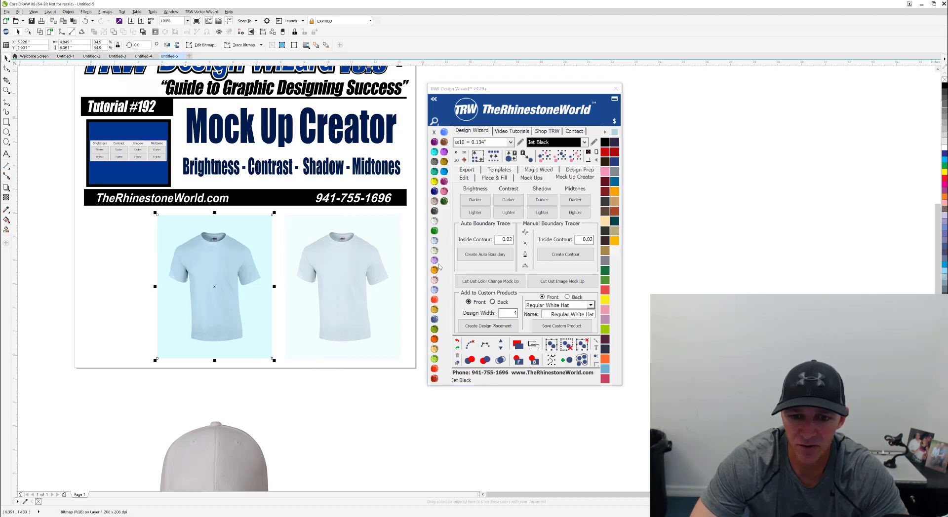
left_click(475, 258)
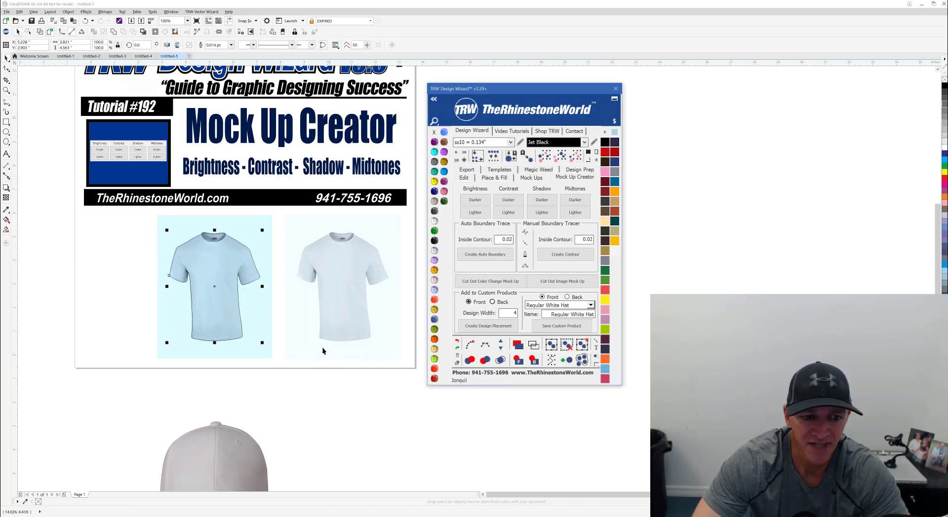
left_click(346, 298)
left_click(485, 254)
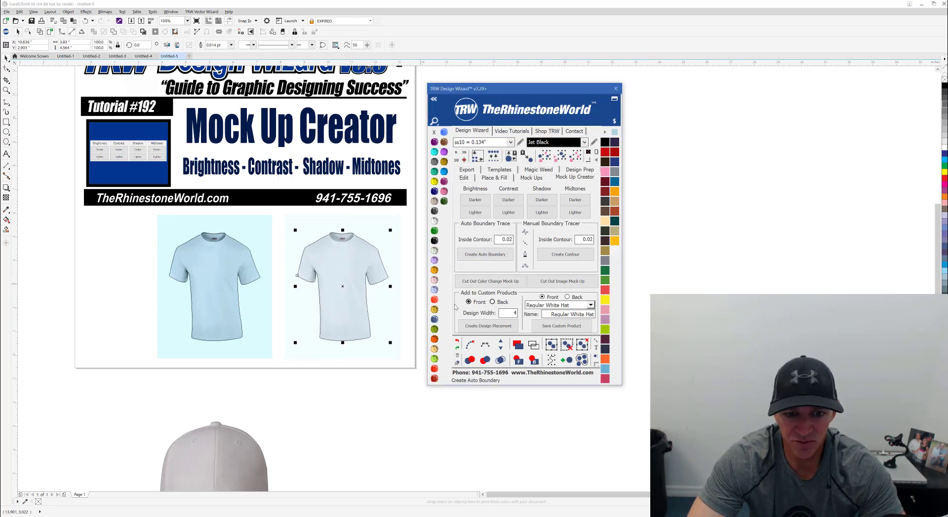
left_click(343, 286)
left_click(356, 390)
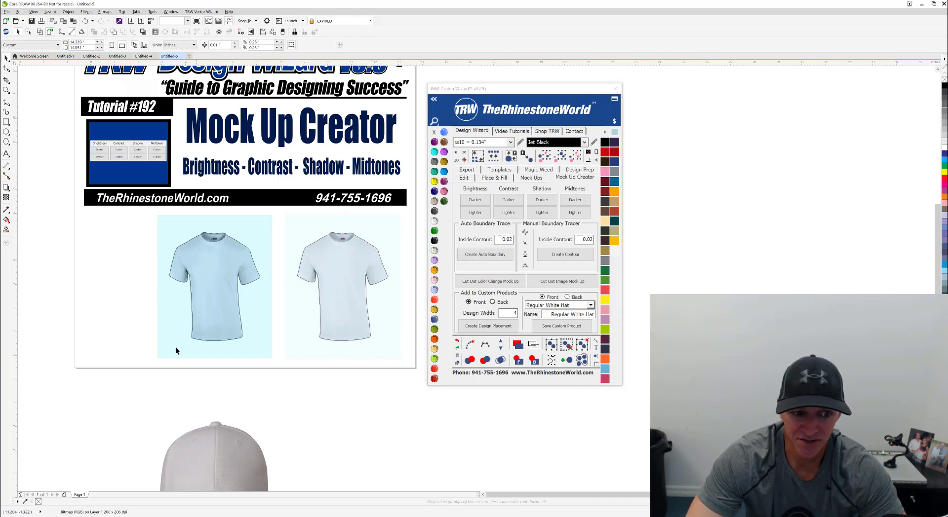
Cut out the left and then the right T-shirt with its boundary as separate color change mock ups.
left_click_drag(122, 379, 284, 216)
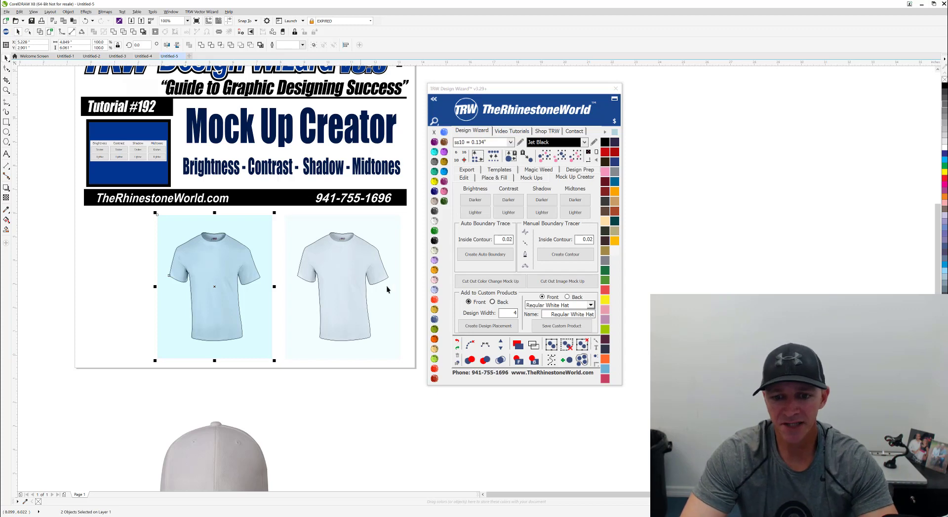
left_click(501, 283)
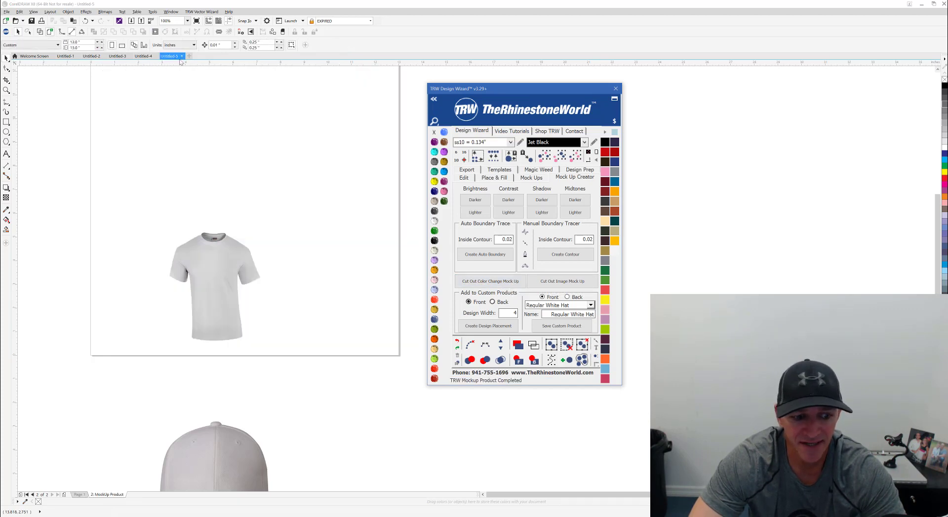
scroll(224, 181, "down", 2)
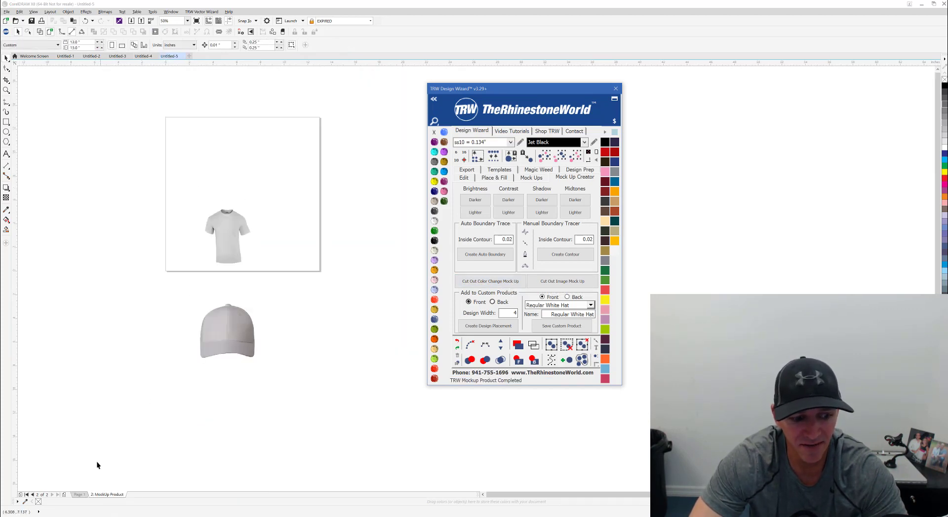
left_click(79, 494)
left_click_drag(352, 288, 253, 195)
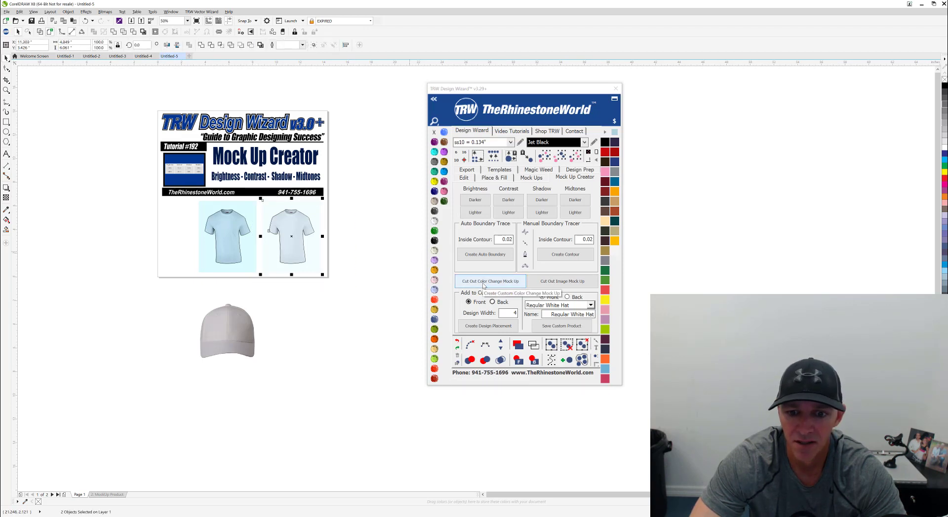
left_click(483, 285)
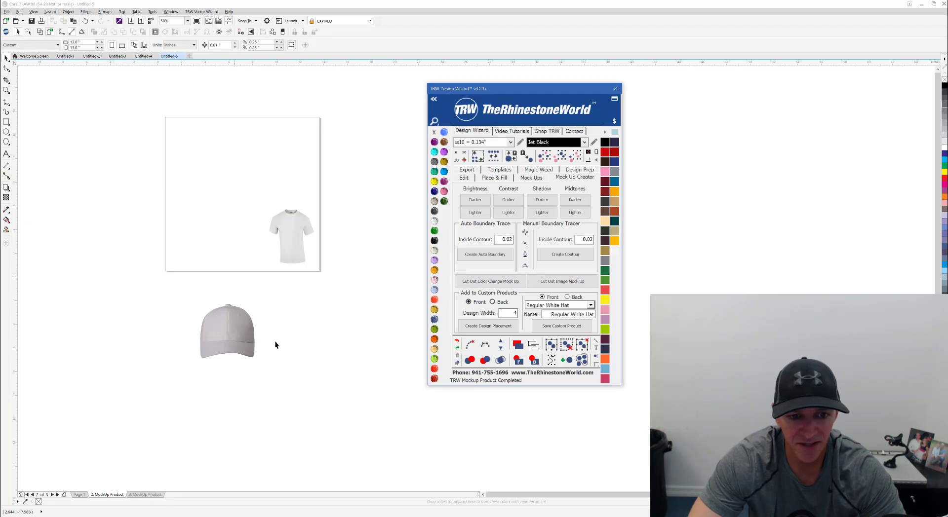
Bring the right T-shirt cut-out onto the left one's mock up page and move both up the page together.
left_click(298, 239)
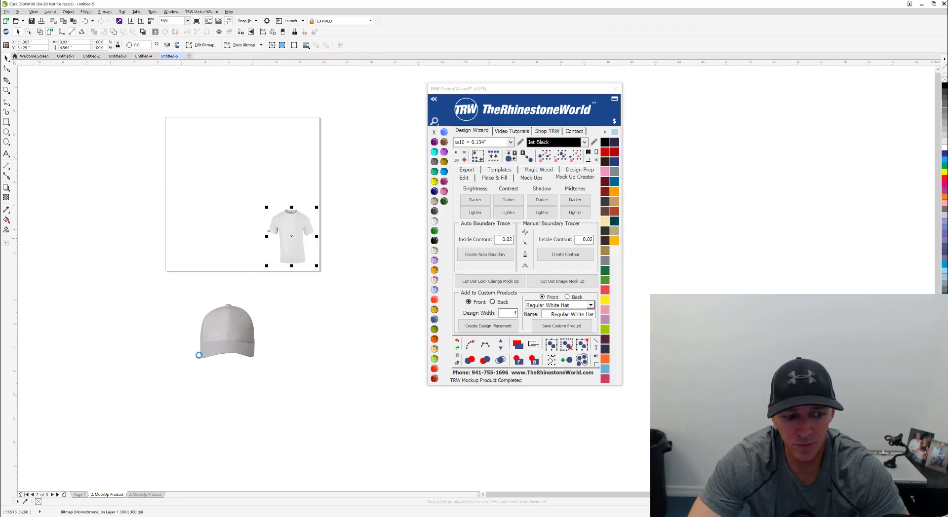
left_click(138, 494)
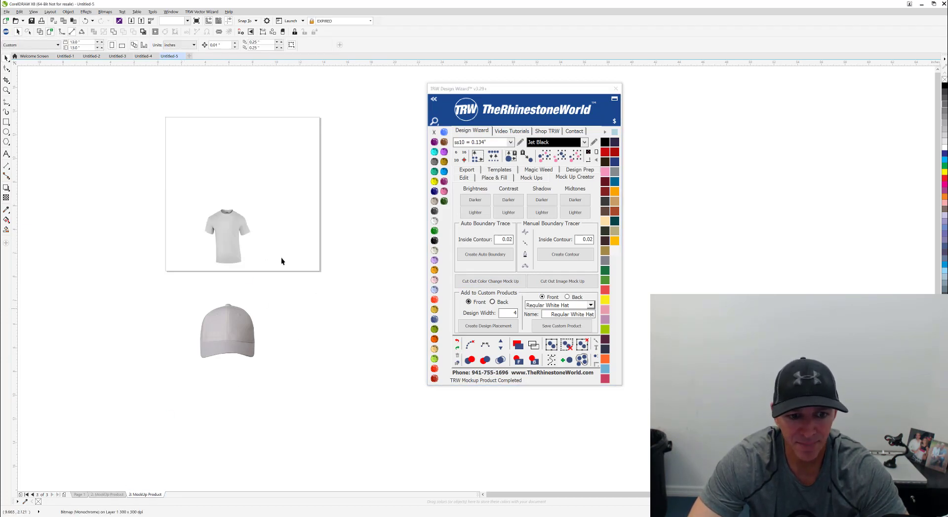
left_click(280, 253)
left_click(229, 247, "shift")
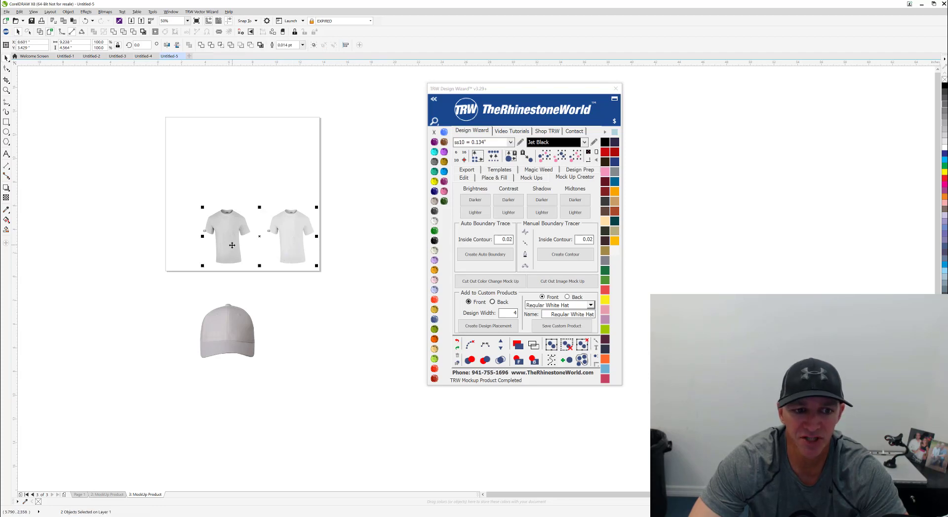
left_click_drag(231, 245, 218, 192)
left_click(242, 212)
Move the right T-shirt cut-out closer to the left one.
scroll(212, 163, "up", 2)
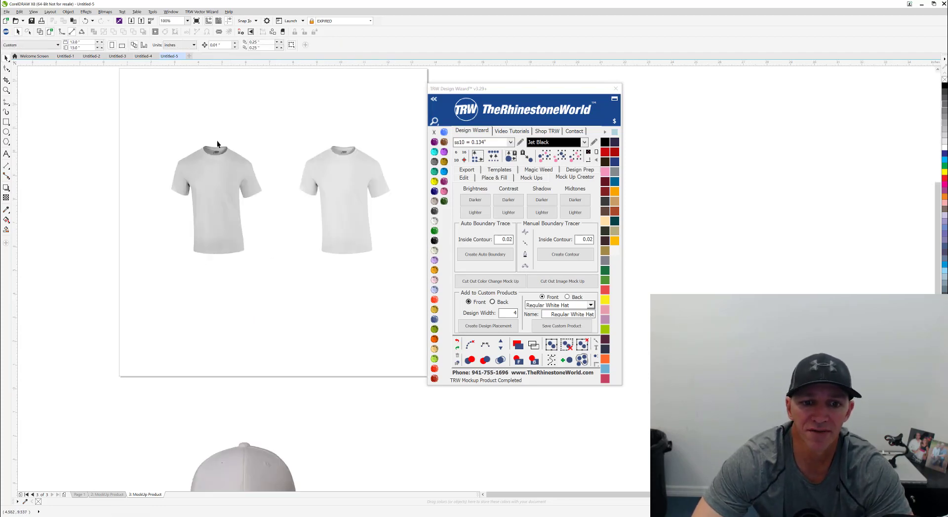
scroll(321, 134, "up", 2)
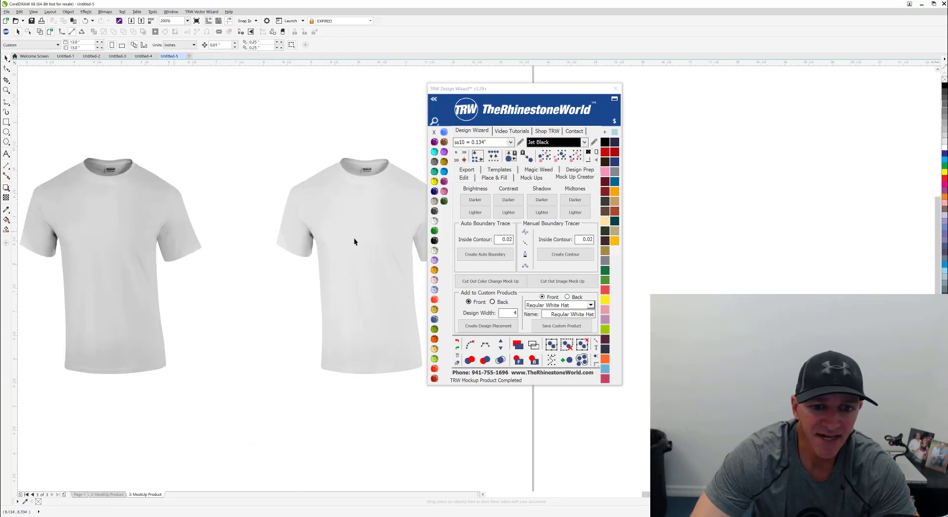
left_click_drag(353, 238, 321, 249)
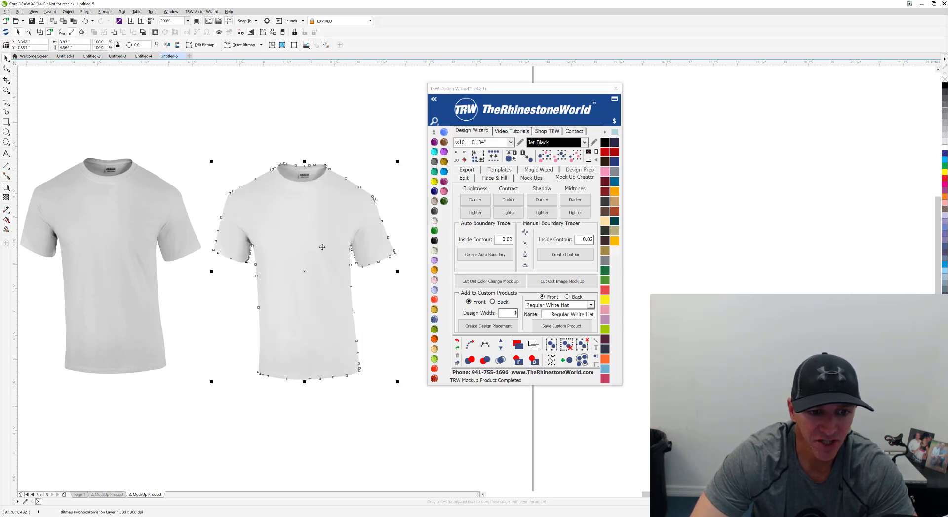
scroll(321, 249, "down", 2)
left_click(274, 331)
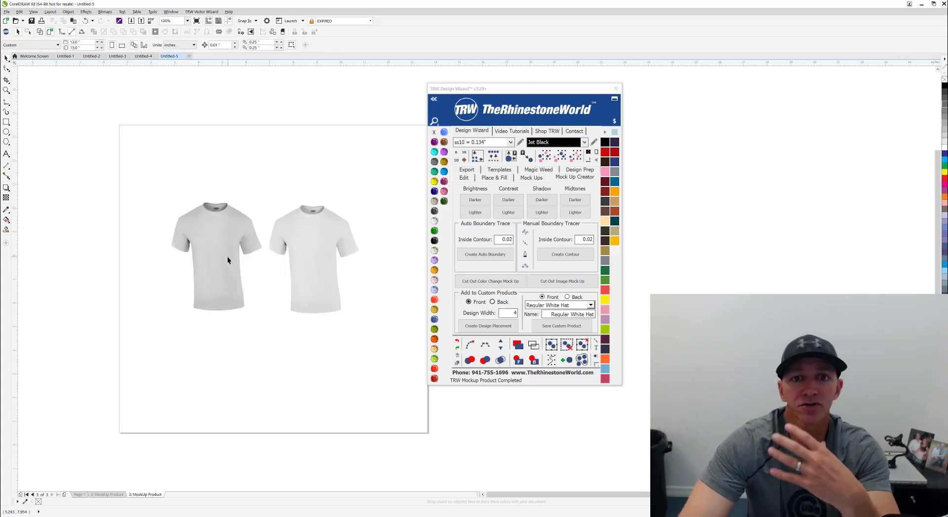
Recolor both T-shirt cut-outs with Citrine and shift the right one slightly upward.
scroll(219, 214, "up", 2)
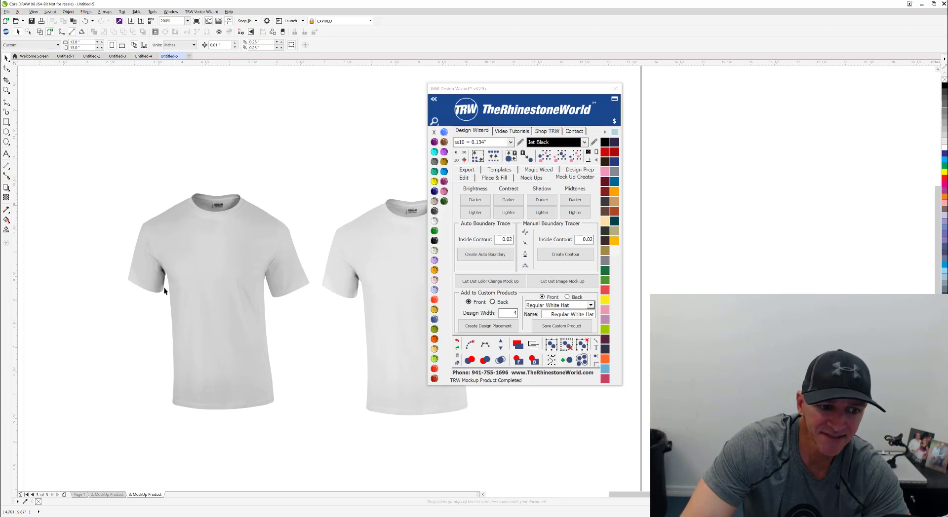
scroll(166, 269, "up", 1)
scroll(185, 247, "down", 2)
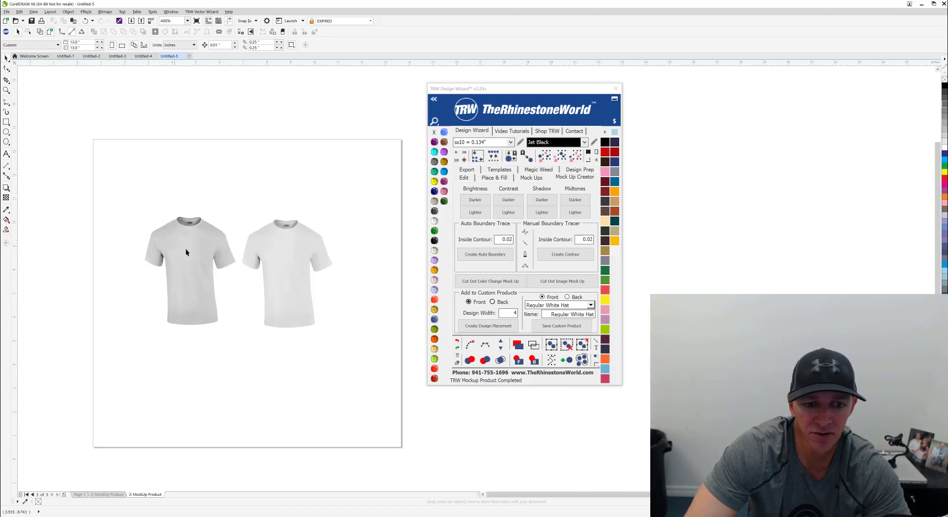
left_click(208, 253)
left_click(299, 262, "shift")
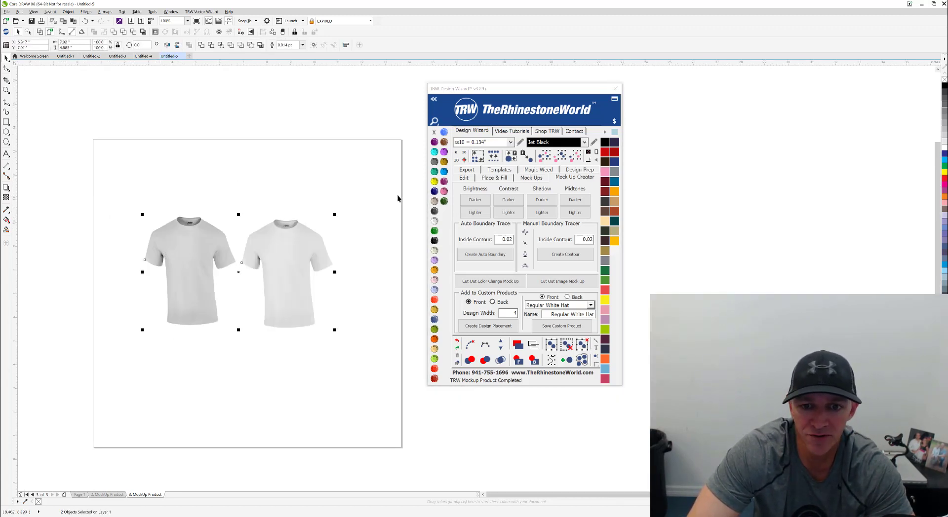
left_click(434, 181)
left_click(293, 277)
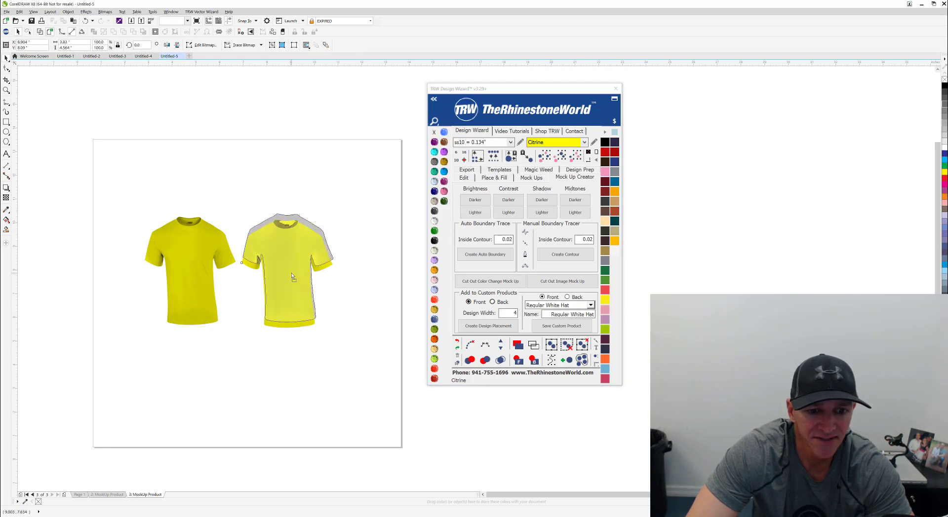
Examine the shading and edges of the two Citrine T-shirts up close to compare them.
scroll(296, 277, "up", 2)
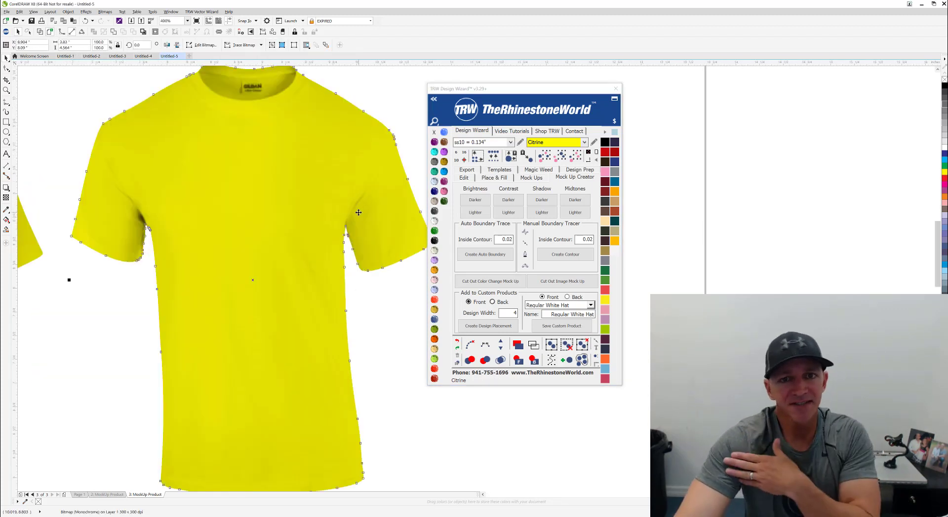
scroll(344, 228, "down", 1)
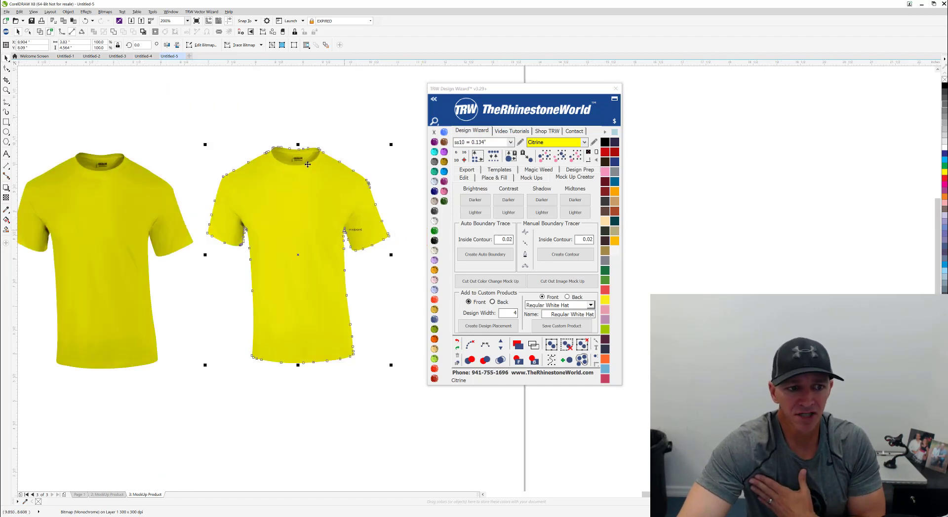
scroll(330, 204, "down", 1)
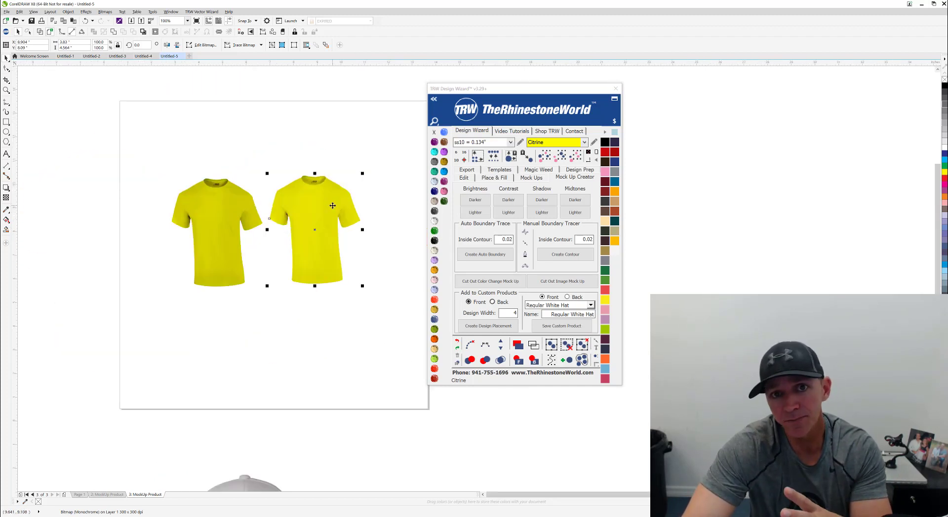
scroll(185, 220, "up", 1)
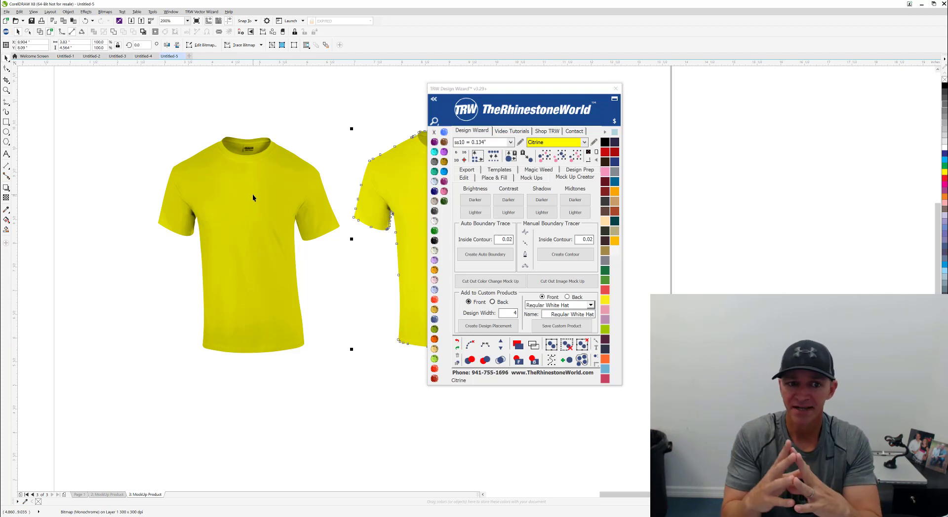
scroll(235, 203, "down", 1)
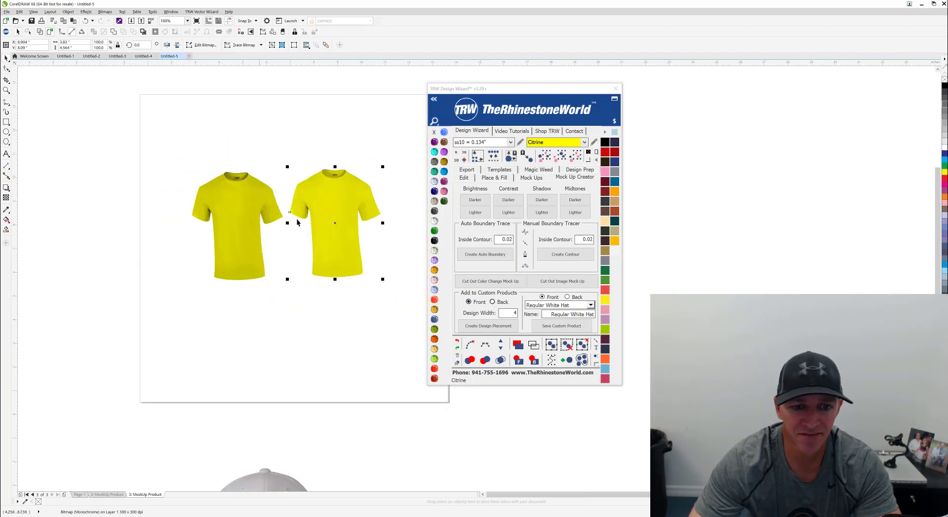
Nudge the left Citrine T-shirt slightly toward the right one.
left_click(285, 275)
scroll(301, 218, "up", 1)
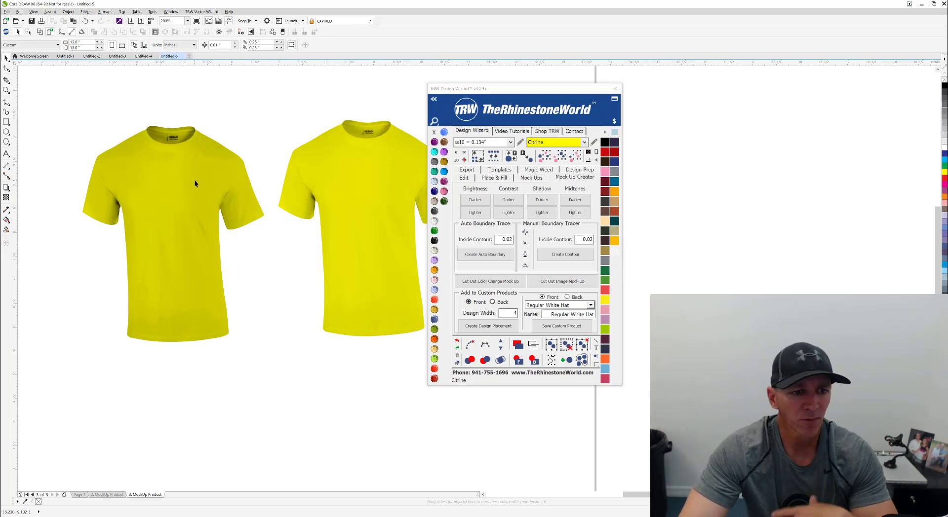
left_click_drag(202, 179, 217, 177)
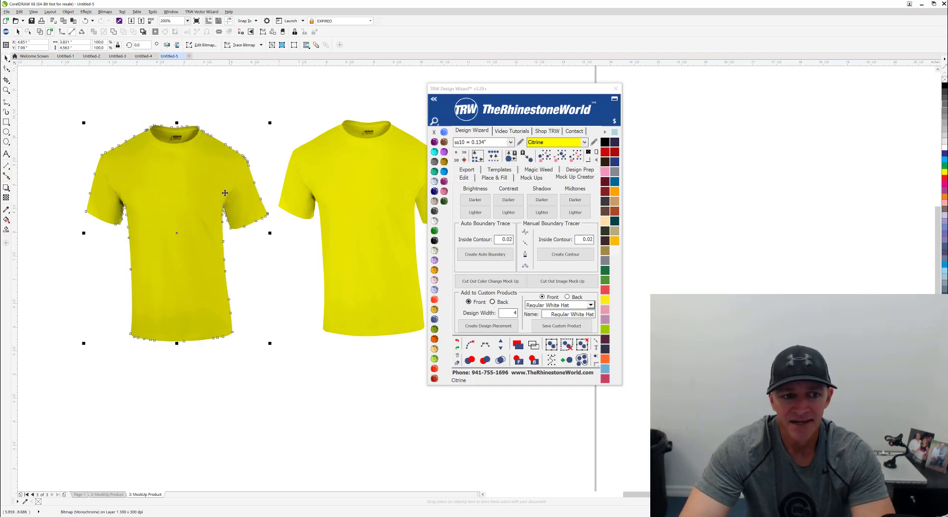
scroll(221, 194, "down", 2)
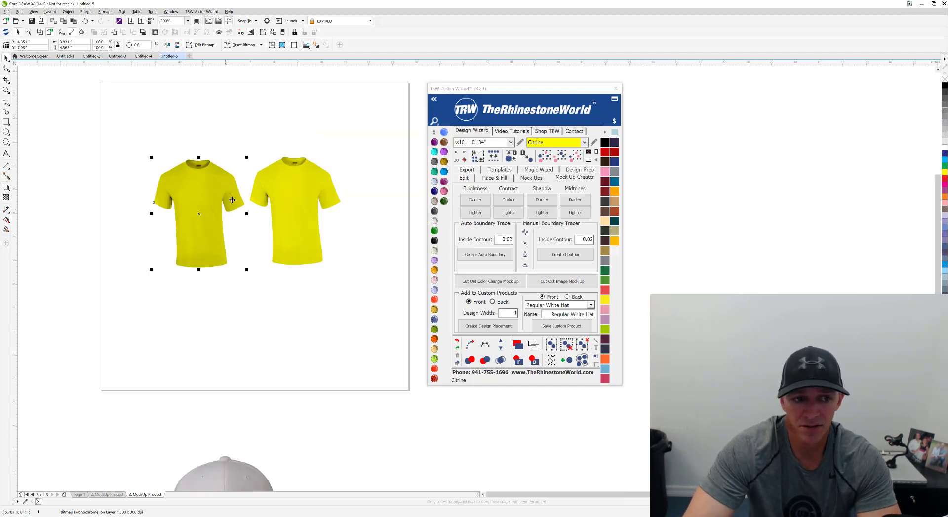
Look through the Untitled-4 and Untitled-3 documents, and return to the traced T-shirts on Page 1 of Untitled-5.
left_click(143, 55)
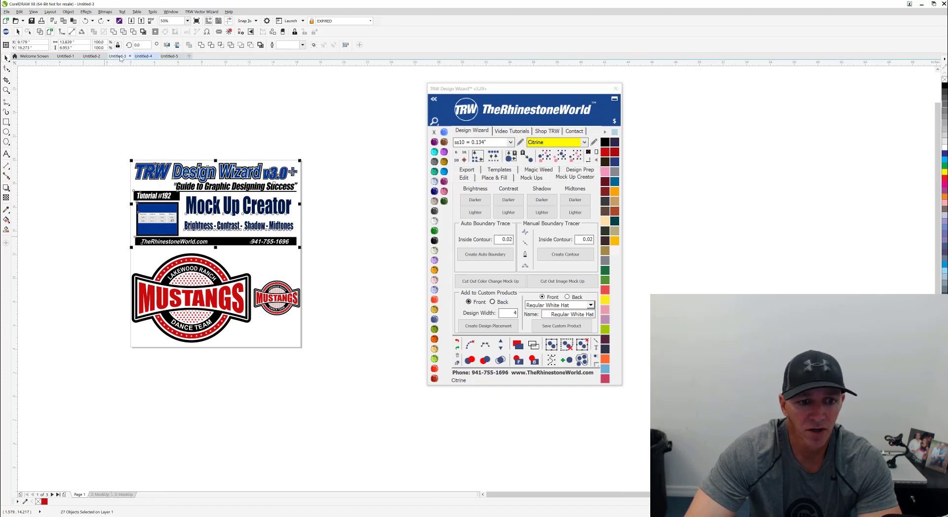
left_click(118, 57)
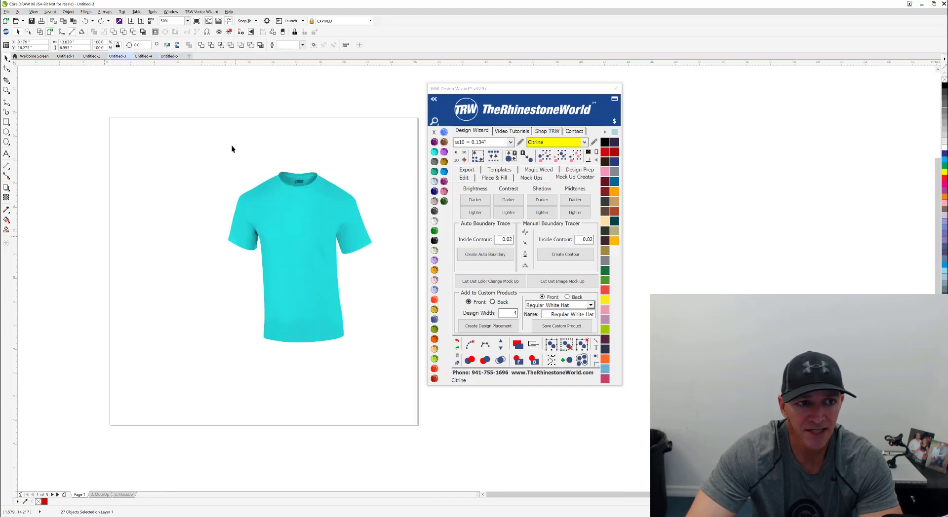
left_click(169, 55)
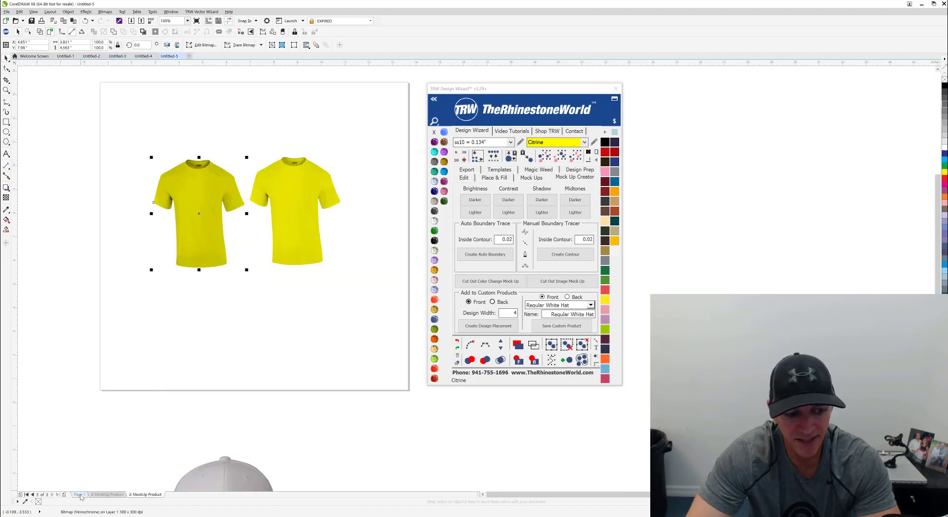
left_click(78, 494)
scroll(301, 302, "down", 2)
scroll(321, 327, "up", 2)
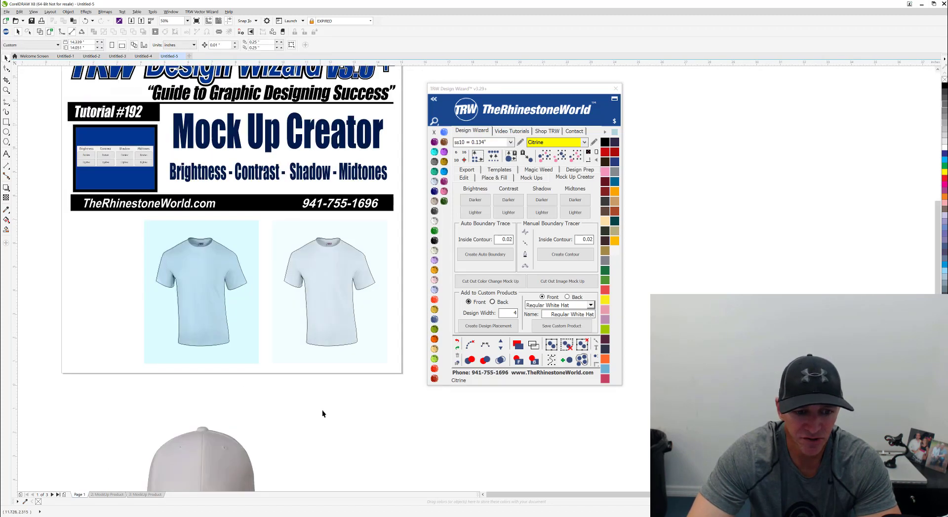